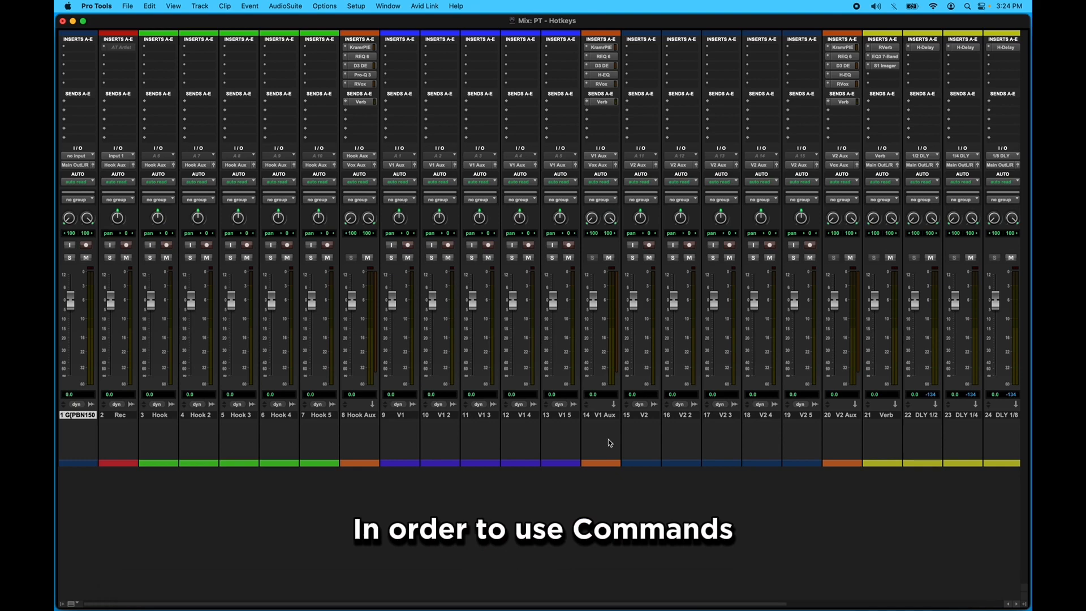
Switch to the Edit window and enable Commands Keyboard Focus.
key(super+equal)
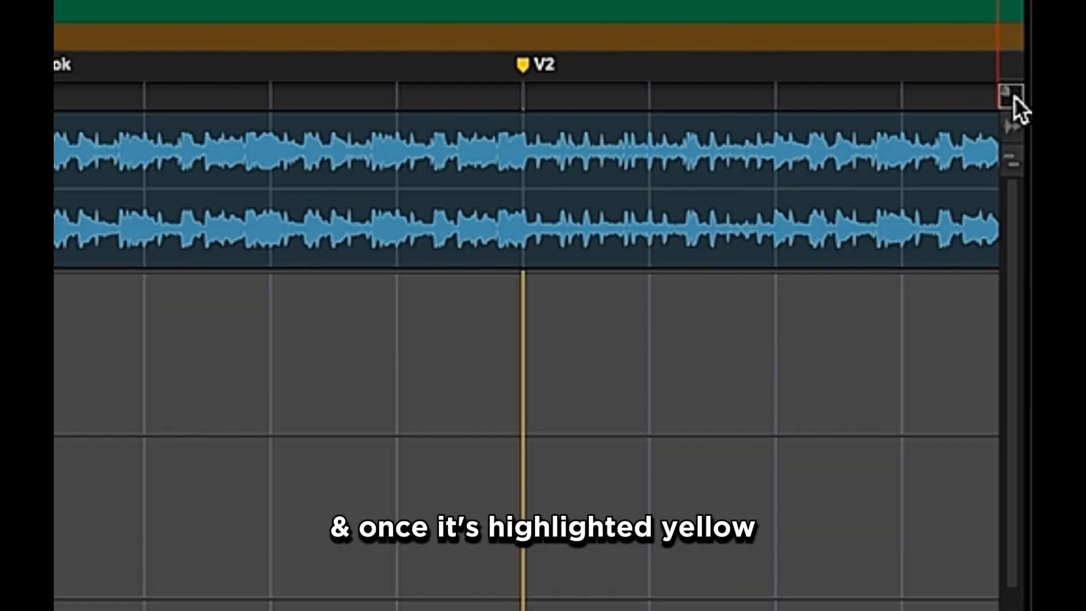
click(1014, 96)
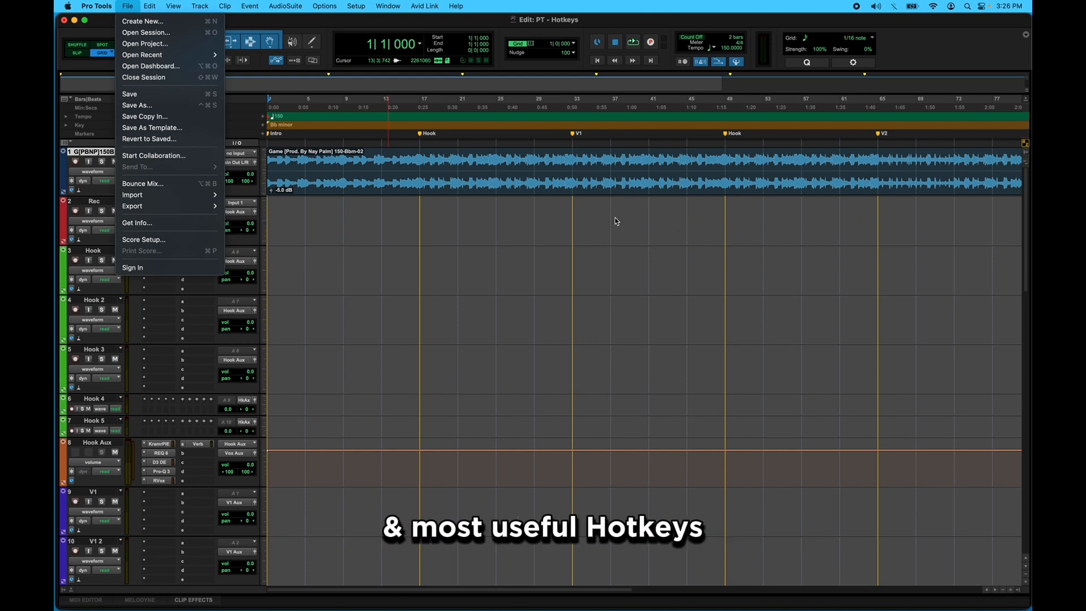
Save the current session.
mouse_move(140, 6)
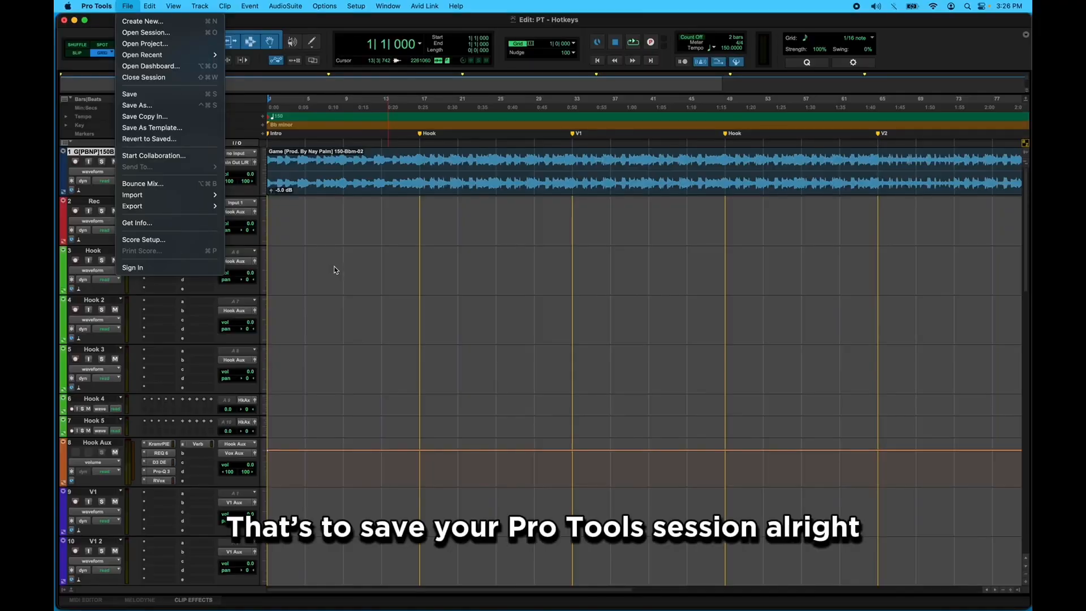
click(334, 267)
key(super+s)
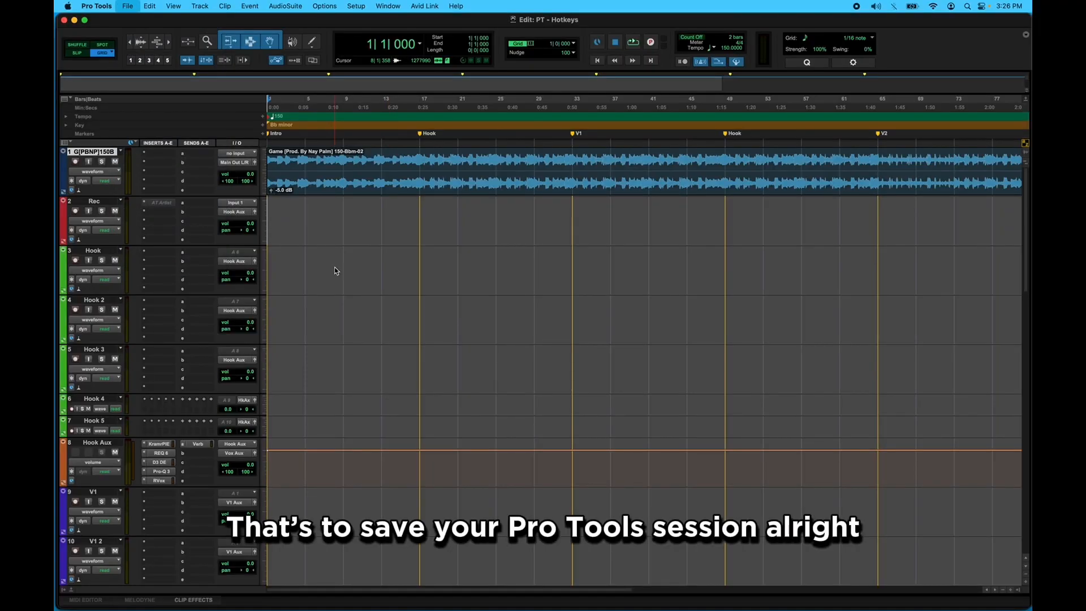
Return the edit cursor to the session start and zoom the timeline far out horizontally.
click(332, 169)
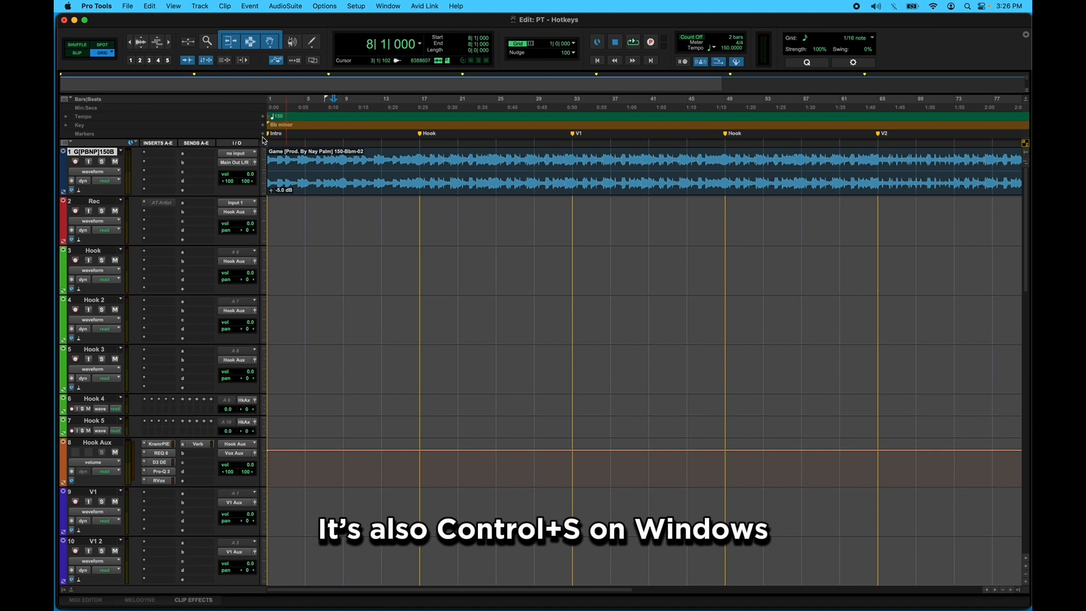
key(Return)
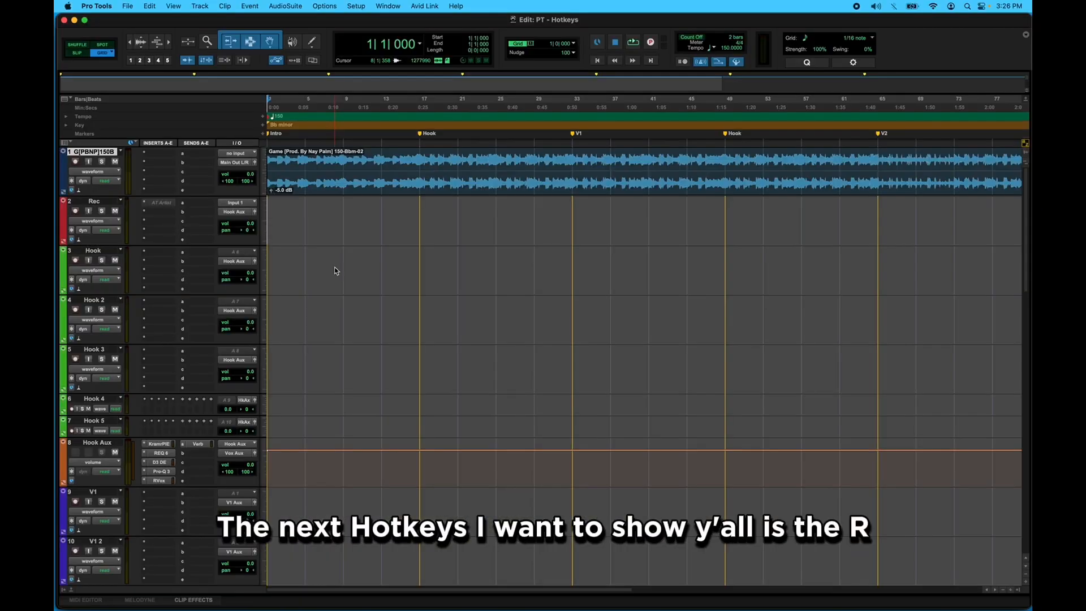
click(333, 165)
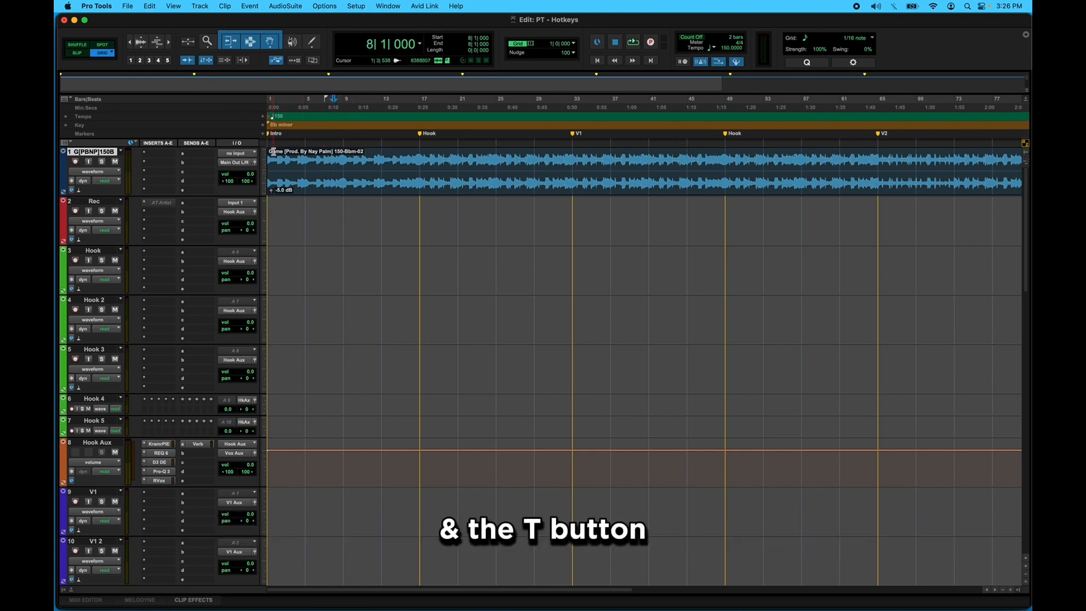
key(Return)
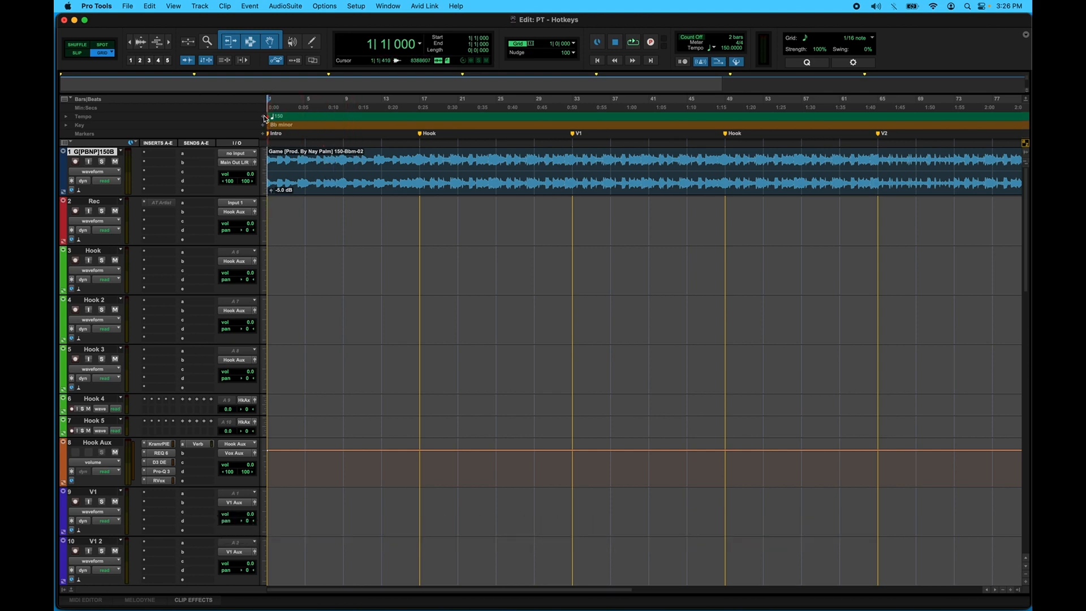
key(r)
key(r)
key(r)
key(r)
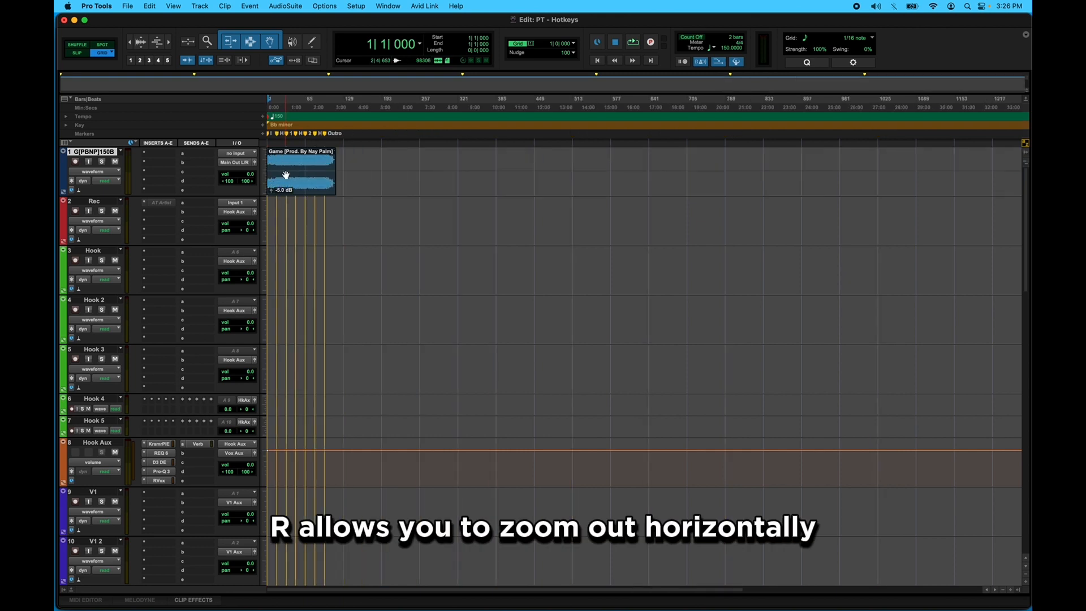
key(r)
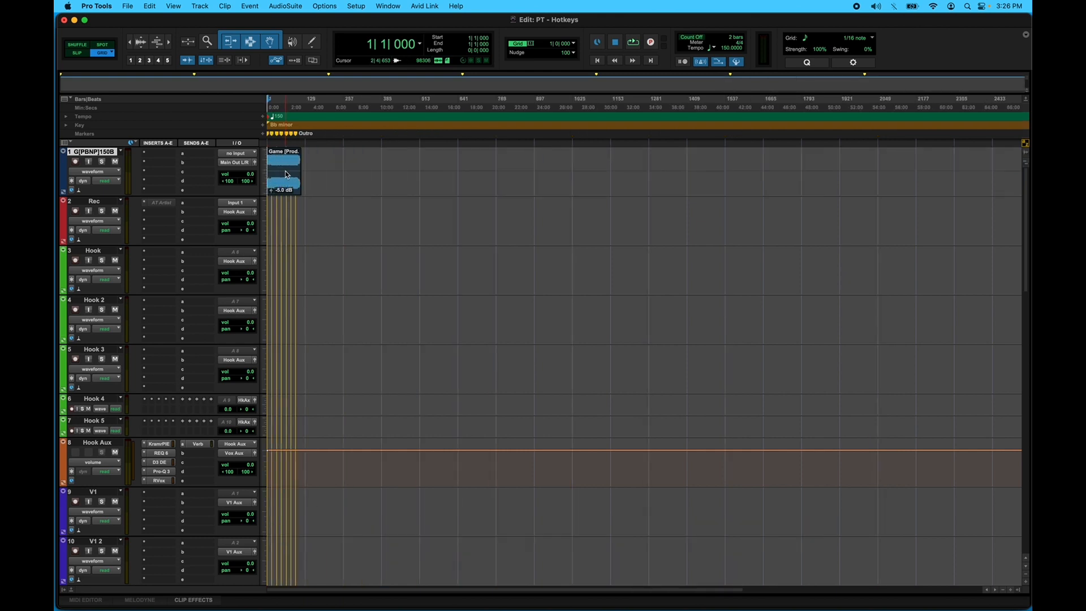
Zoom in horizontally on the opening bars of the beat clip to examine its waveform.
key(t)
key(t)
key(t)
key(t)
key(t)
key(t)
key(t)
key(t)
key(t)
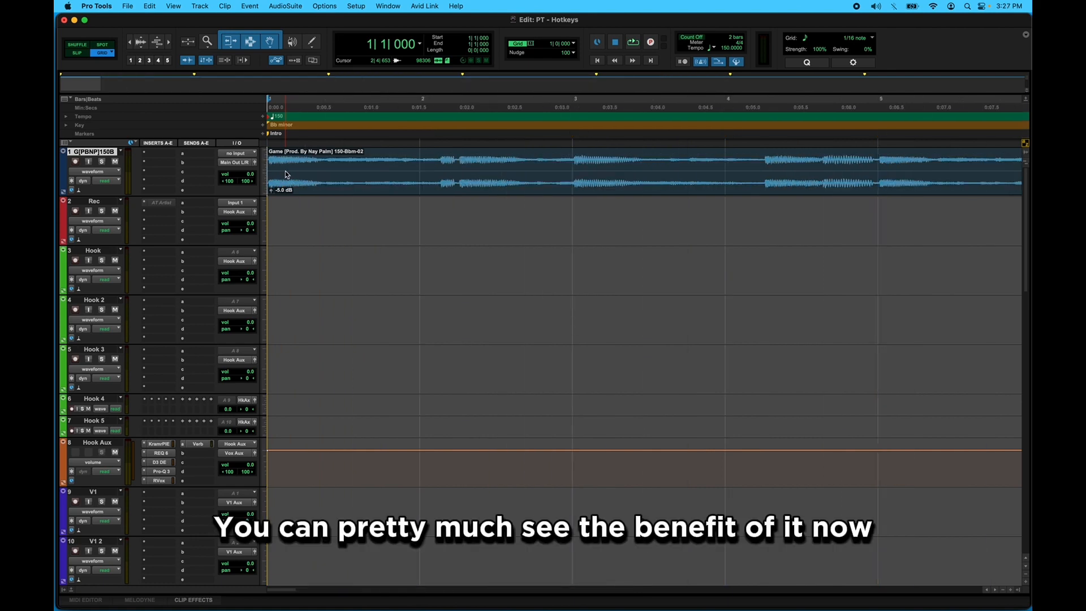
Place the edit cursor at bar 65 on the beat clip and zoom in closely on the waveform at the V2 marker.
key(r)
key(r)
key(r)
key(r)
key(r)
key(r)
click(421, 164)
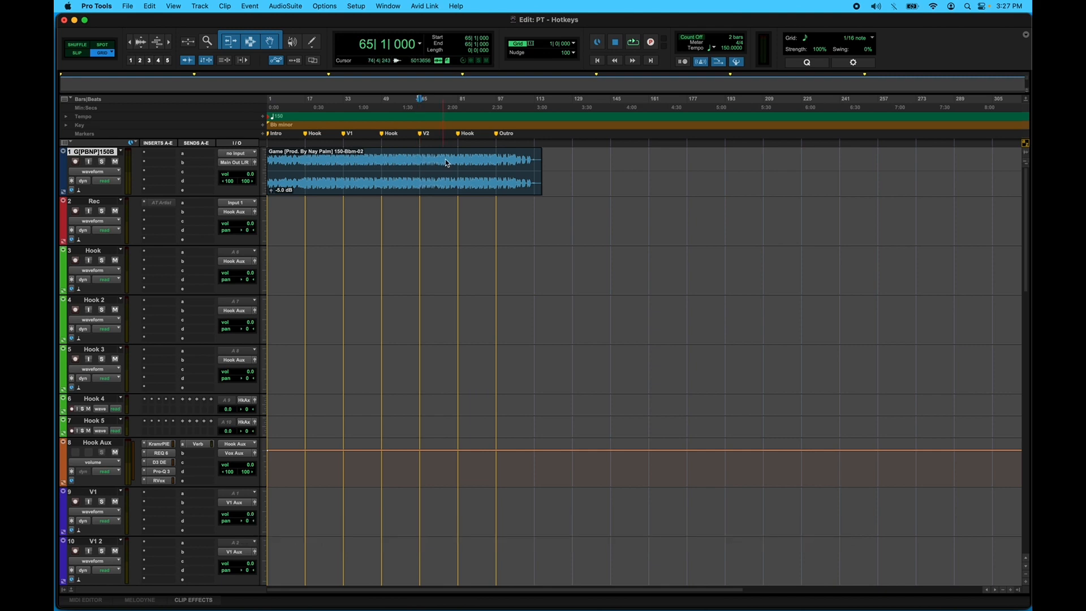
key(t)
key(t)
key(t)
key(t)
key(t)
key(t)
key(t)
key(t)
key(t)
key(t)
key(t)
key(t)
key(t)
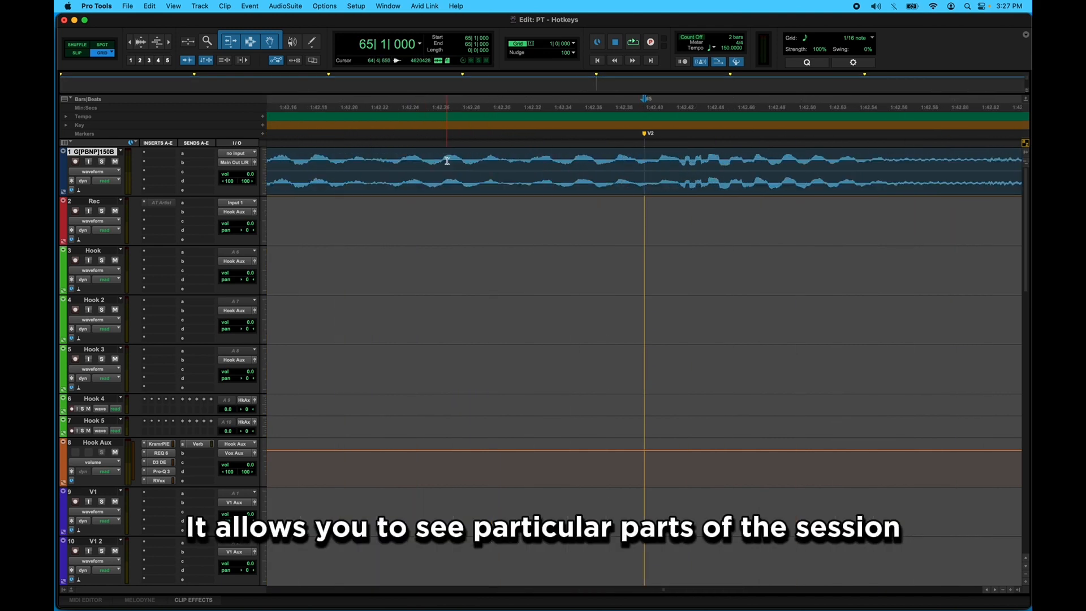
key(r)
key(r)
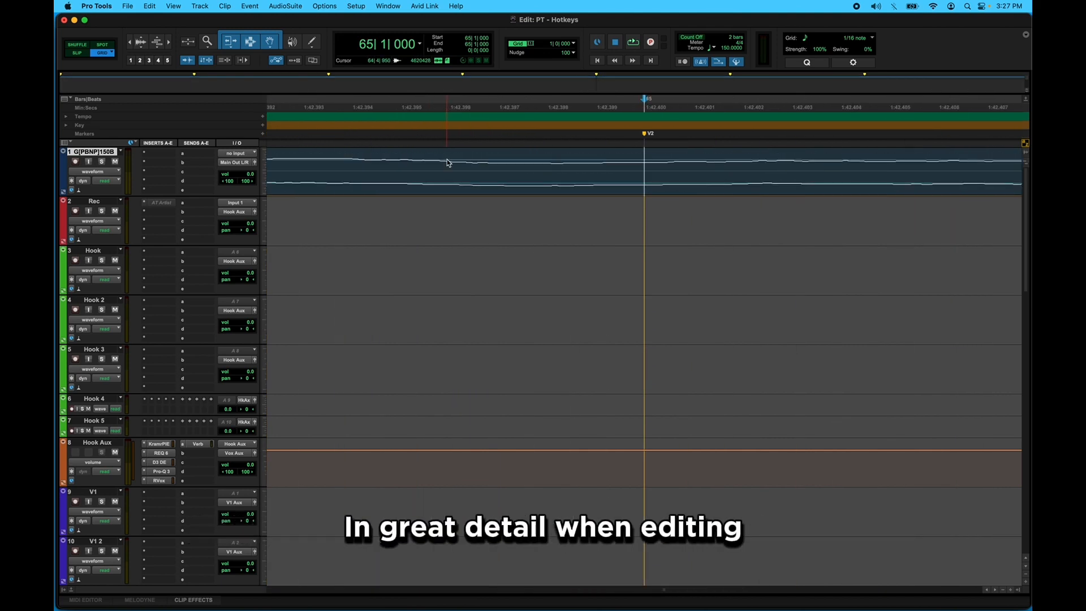
Zoom out horizontally from the V2 marker until the entire beat clip fits in view.
key(r)
key(r)
key(r)
key(r)
key(r)
key(r)
key(r)
key(r)
key(r)
key(r)
key(r)
key(r)
key(r)
key(r)
key(r)
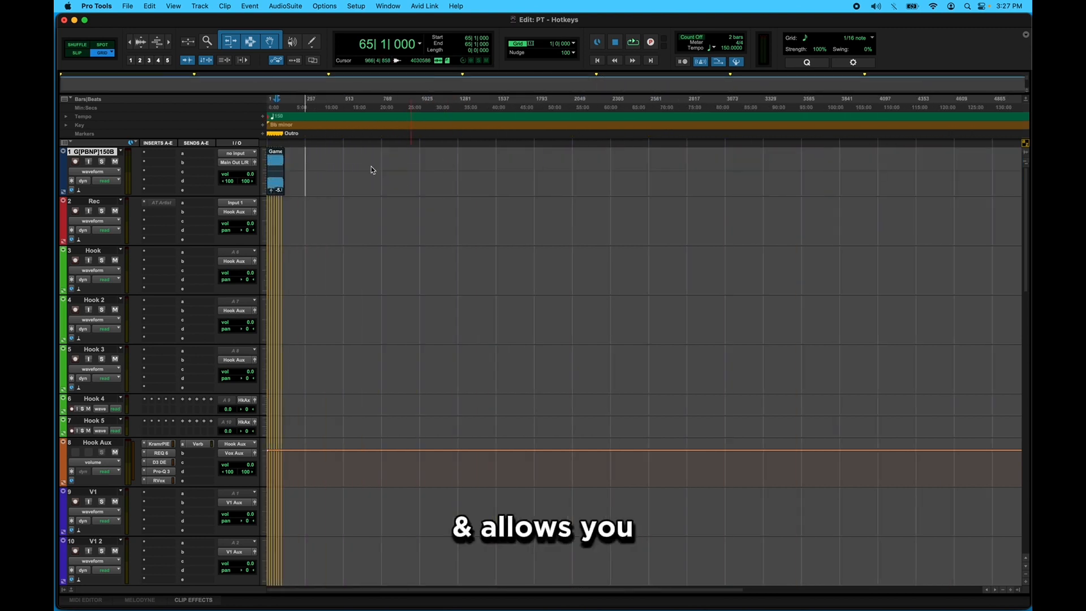
Zoom back in on the beat clip and examine its waveform in detail at bar 55.
key(t)
key(t)
key(t)
key(t)
key(t)
key(t)
key(t)
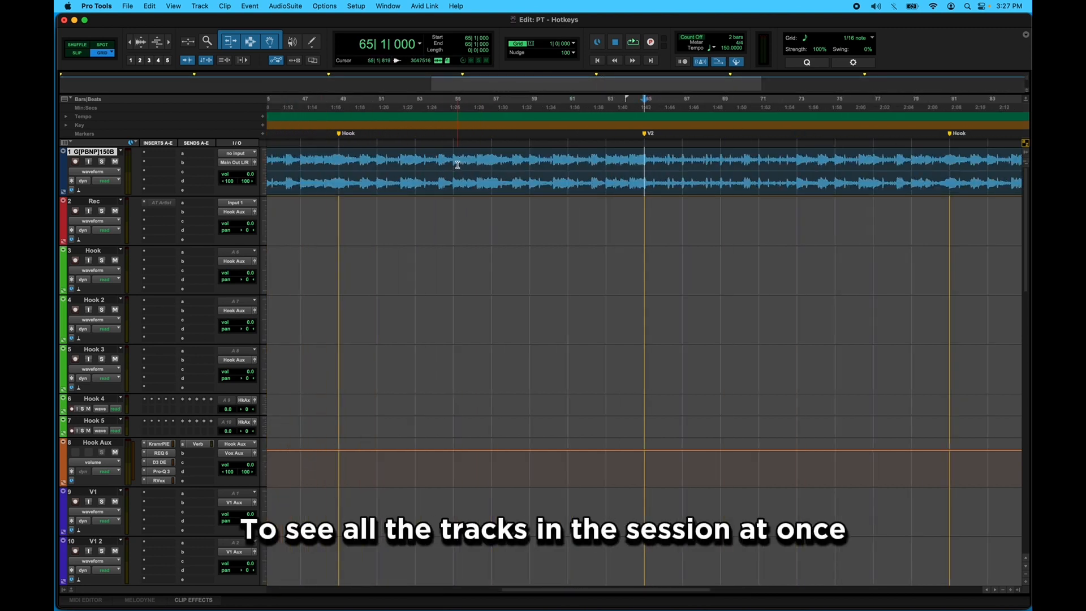
click(453, 162)
key(t)
key(t)
key(t)
key(t)
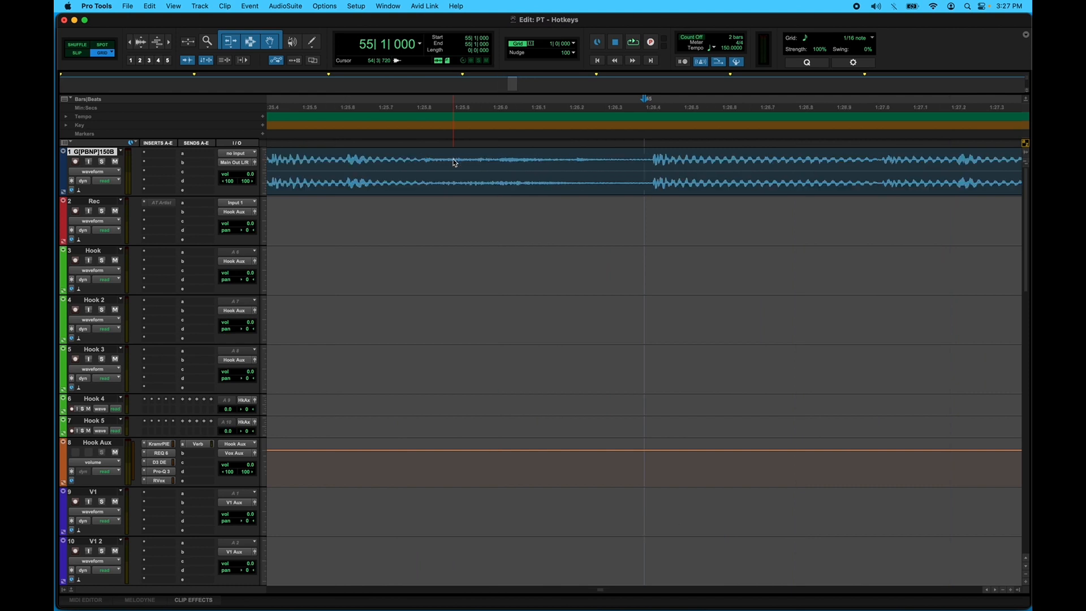
key(r)
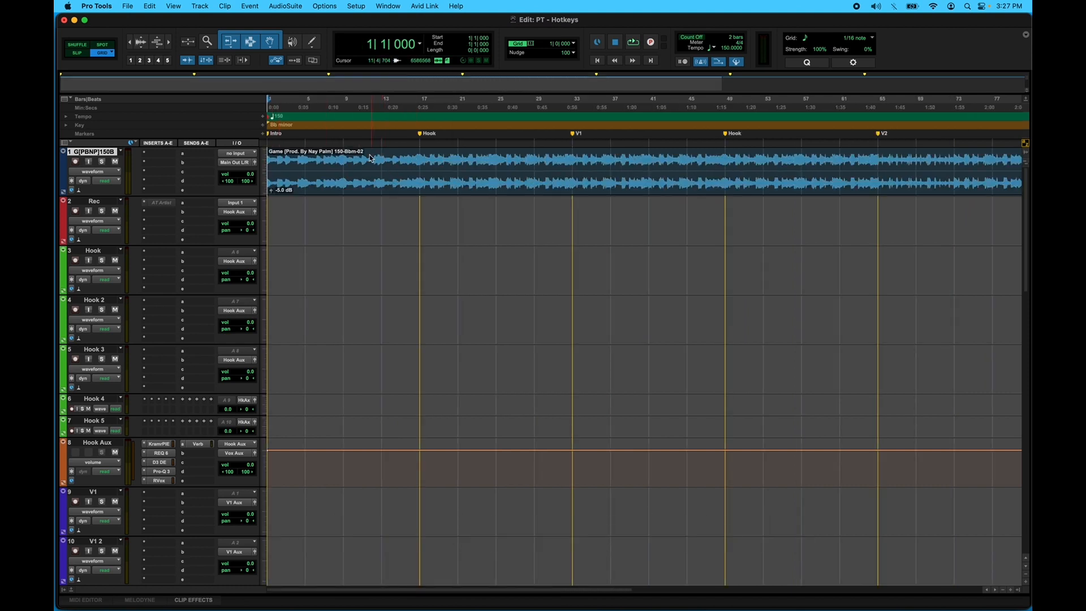
Split the beat clip at bar 25.
click(497, 160)
key(b)
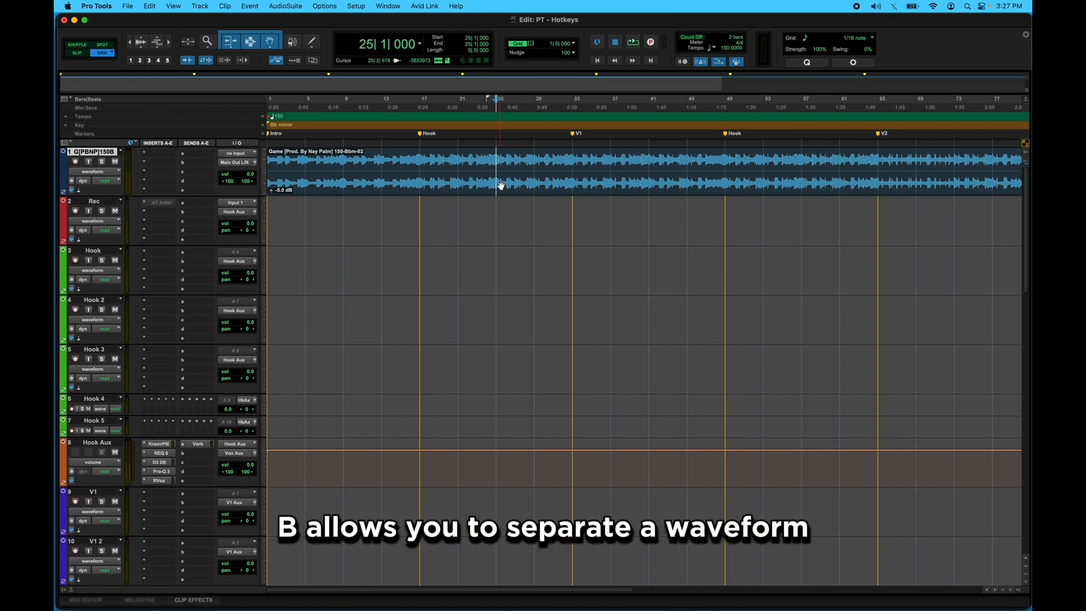
key(b)
key(b)
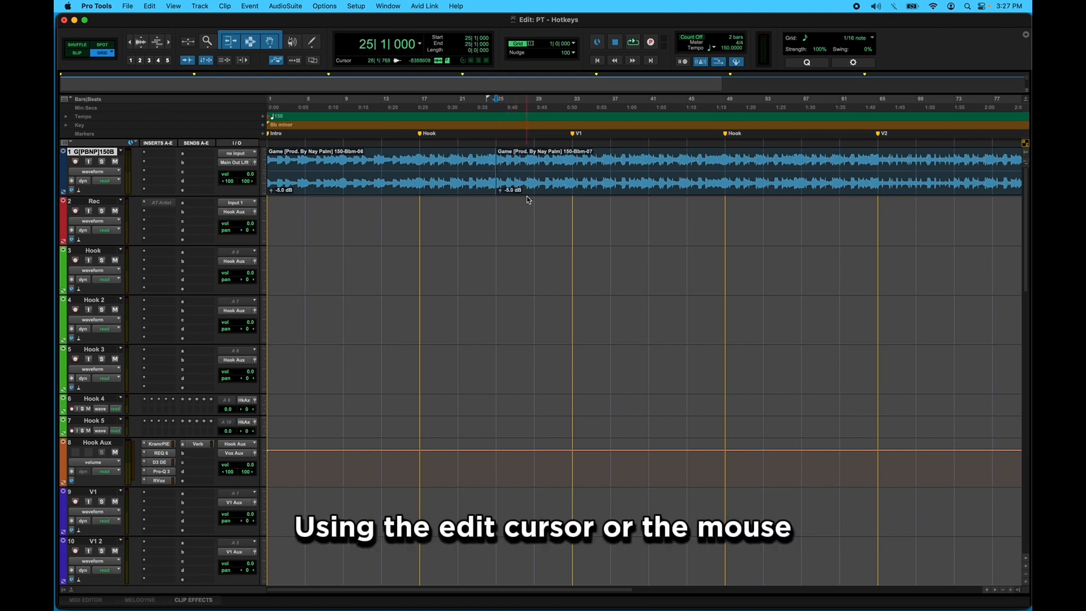
Examine the split at bar 25 up close and return to the overview of the beat track.
key(t)
key(t)
key(t)
key(t)
key(t)
key(t)
key(t)
key(t)
key(t)
key(t)
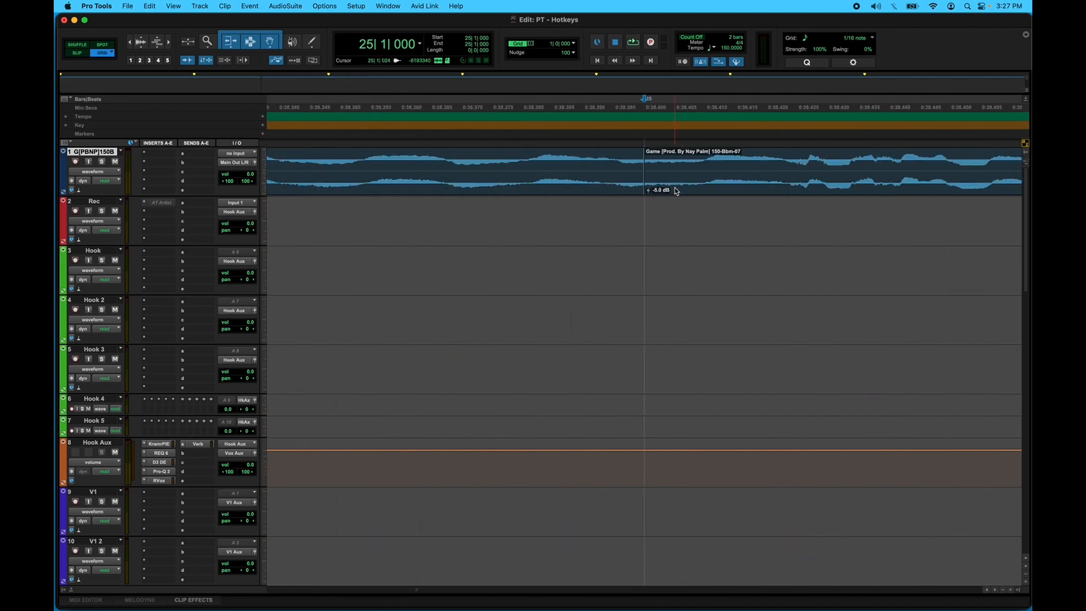
key(r)
key(r)
key(r)
key(r)
key(r)
key(r)
key(r)
key(r)
key(r)
key(r)
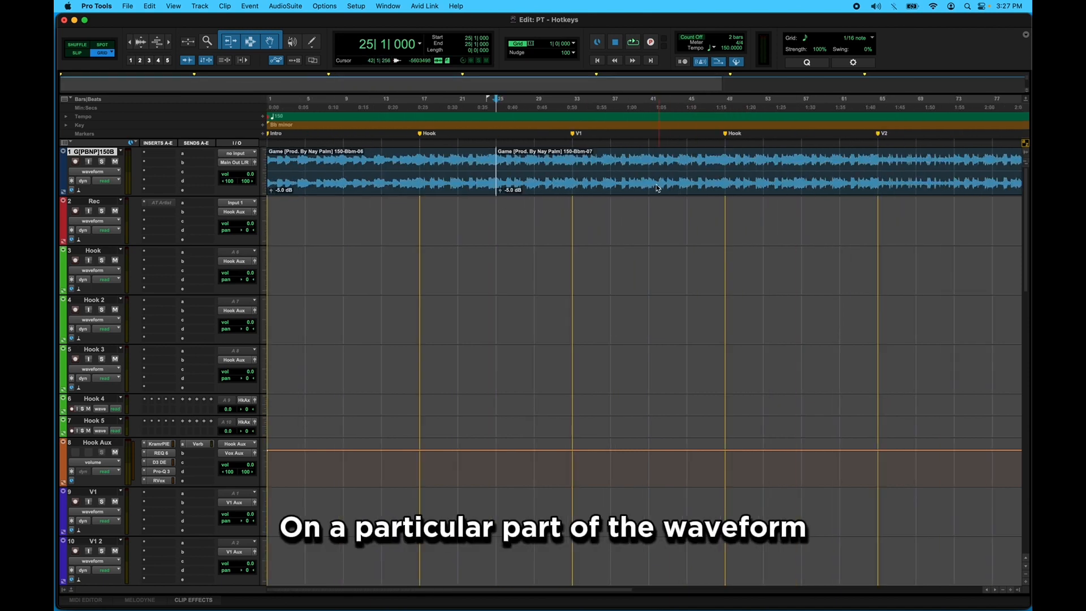
Split the beat clip again at bar 41 and inspect the cut up close.
click(649, 158)
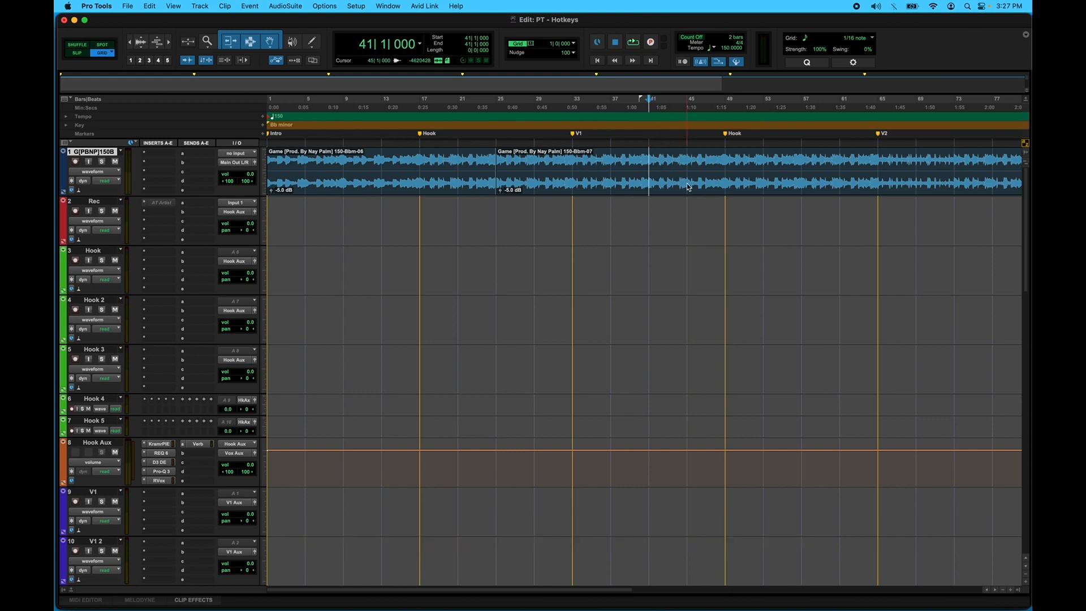
key(b)
key(t)
key(t)
key(t)
key(r)
key(r)
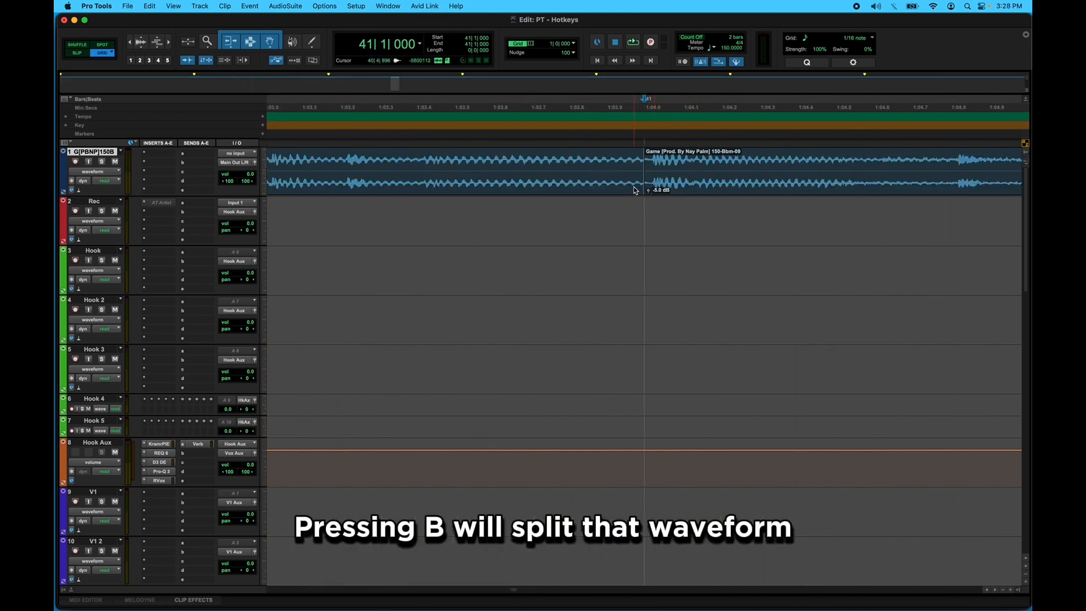
Try moving the separated middle clip to bar 22 and to bar 34, and undo the moves and splits.
drag(503, 181, 393, 180)
key(r)
key(r)
key(r)
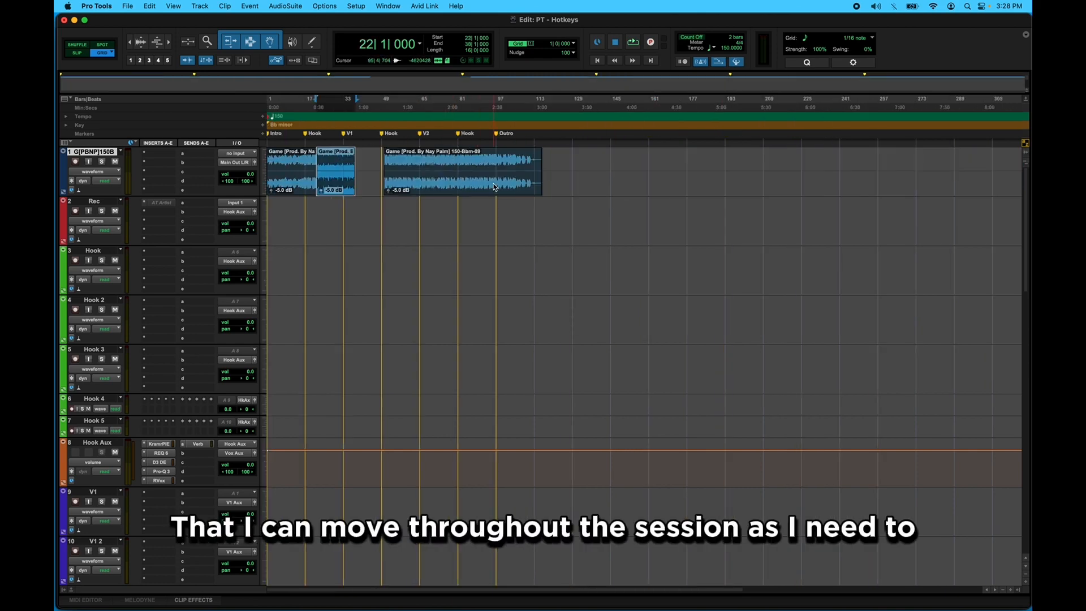
key(t)
key(super+z)
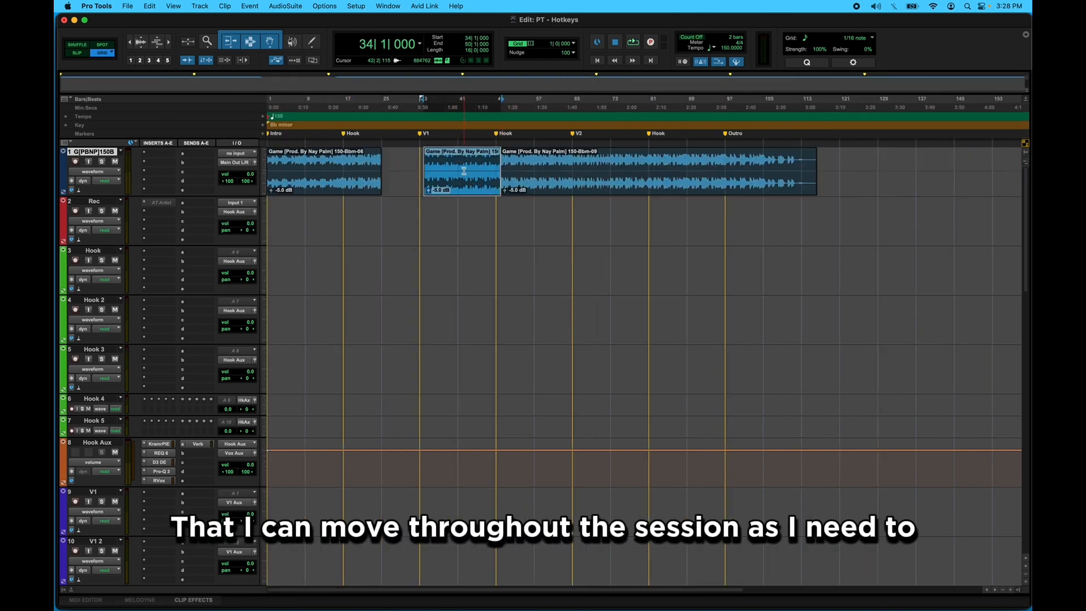
key(super+z)
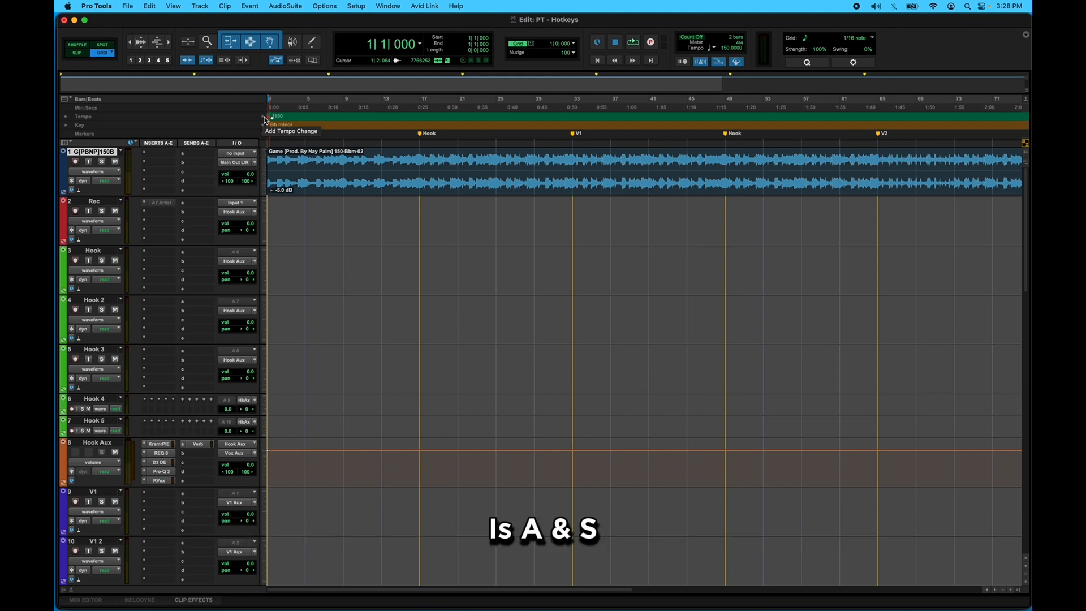
Try trimming the beat clip to start at bar 17 and end at bar 33, and undo the end trim.
click(420, 160)
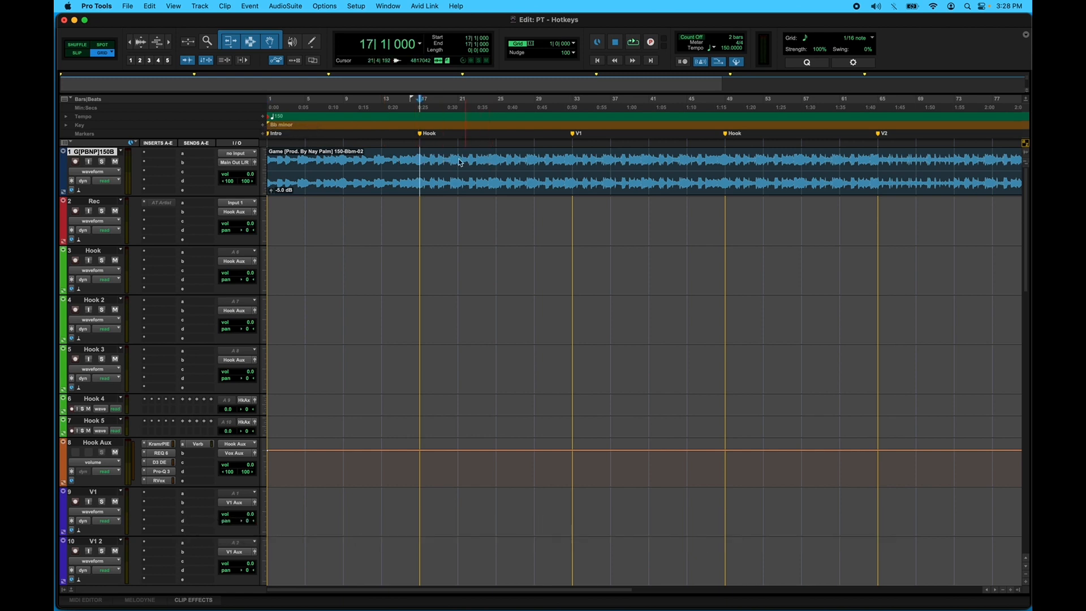
key(a)
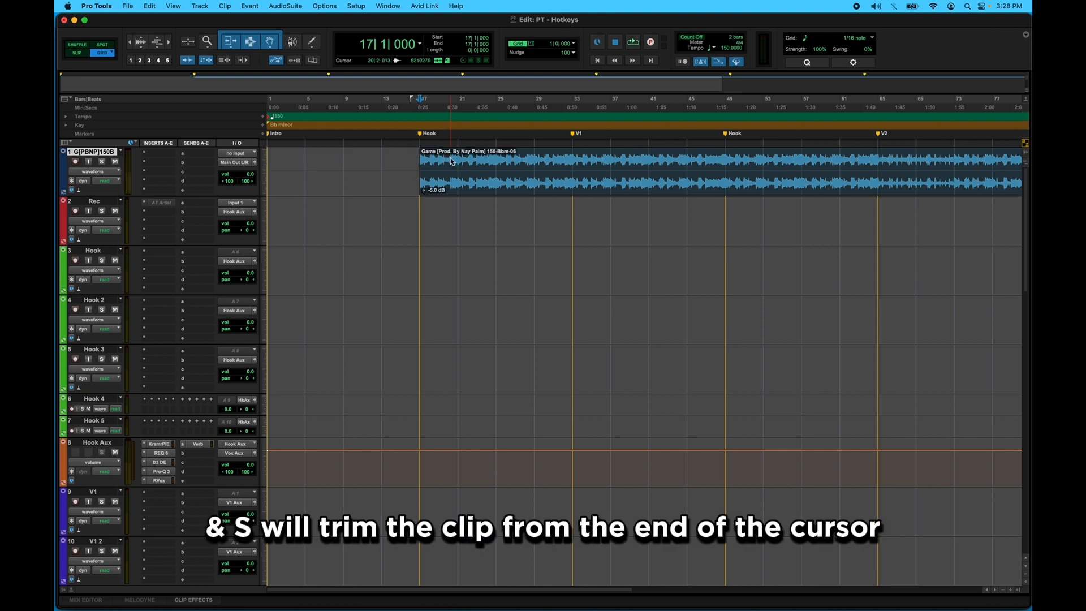
click(573, 161)
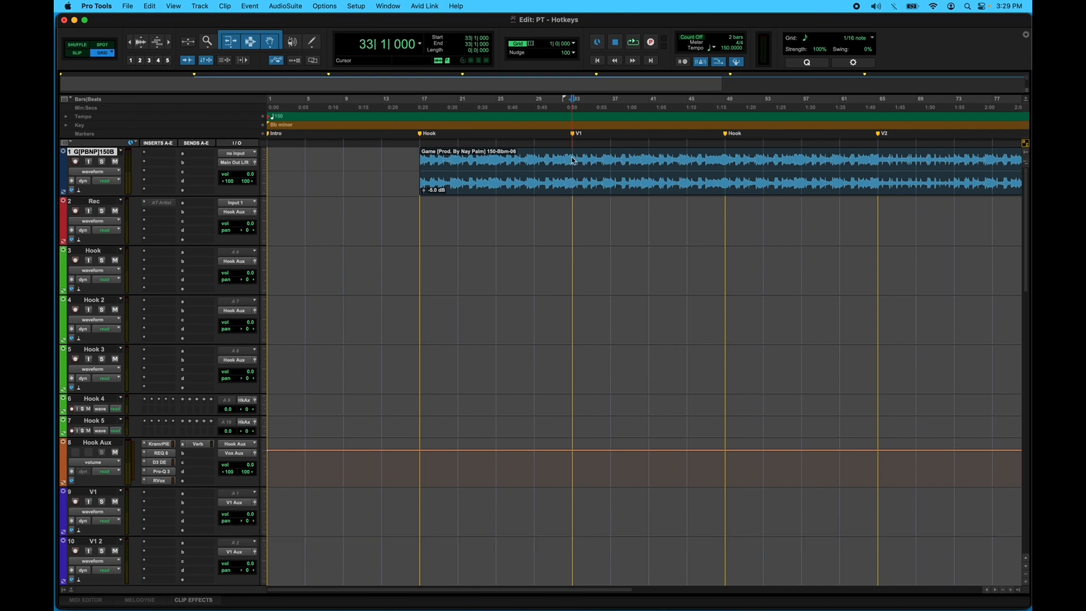
key(s)
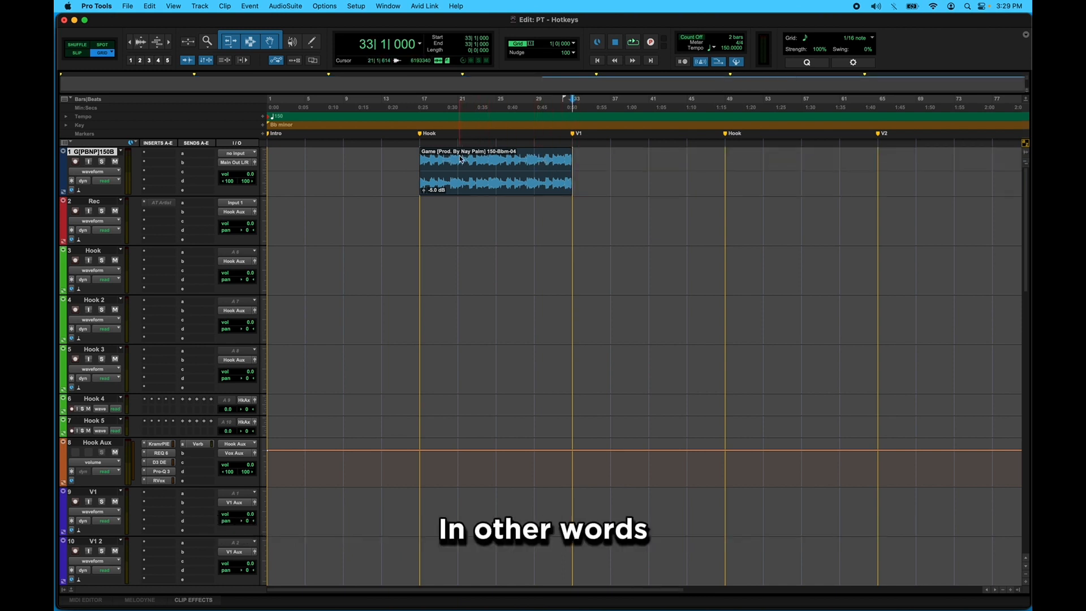
key(super+z)
key(super+z)
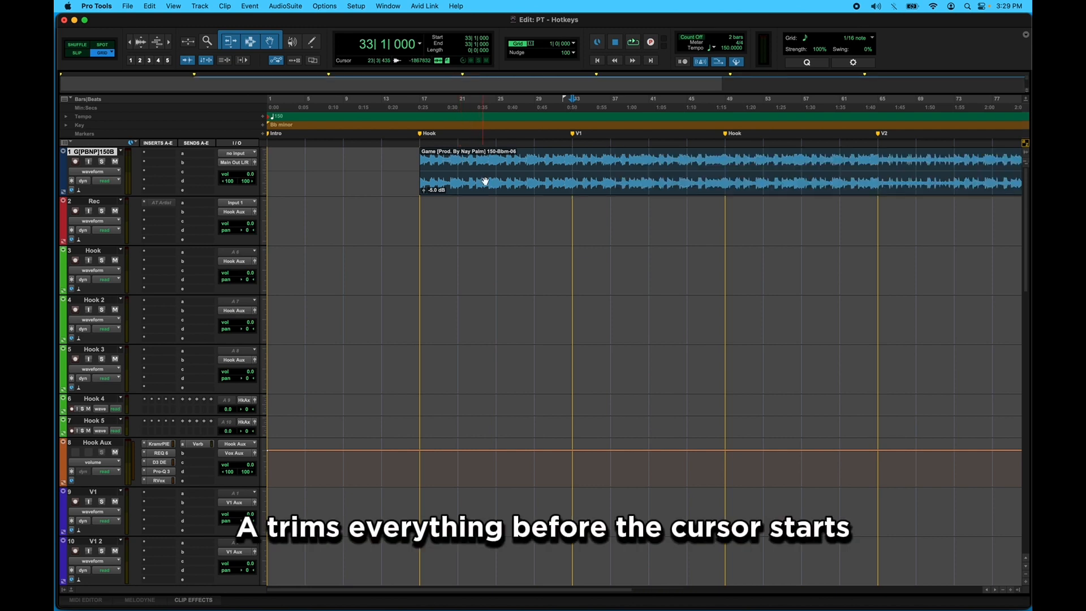
Trim the beat clip to start at bar 25 and end at bar 41.
click(497, 169)
key(a)
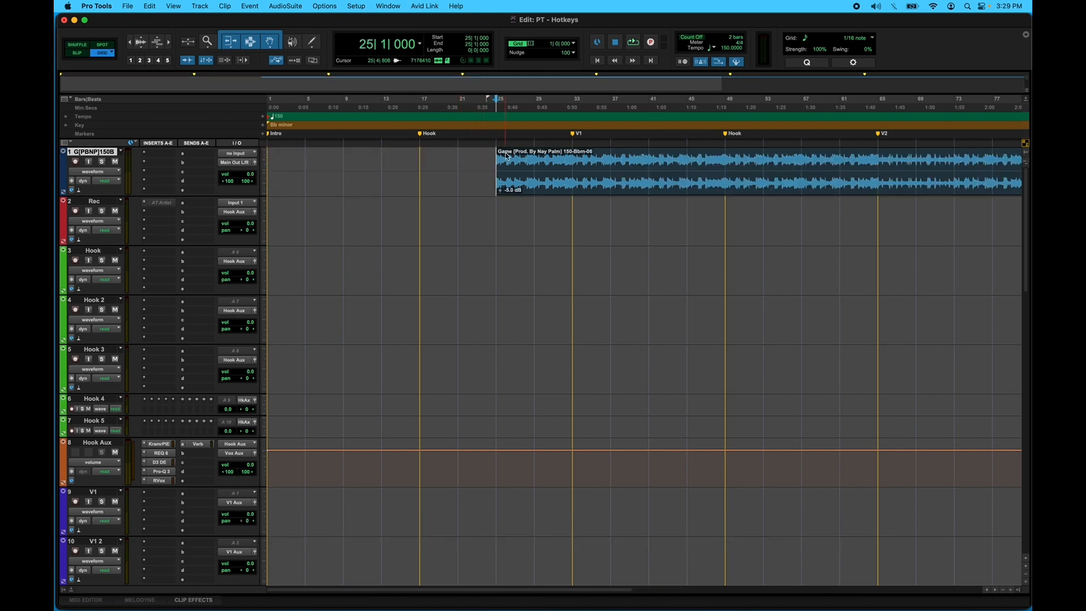
click(653, 161)
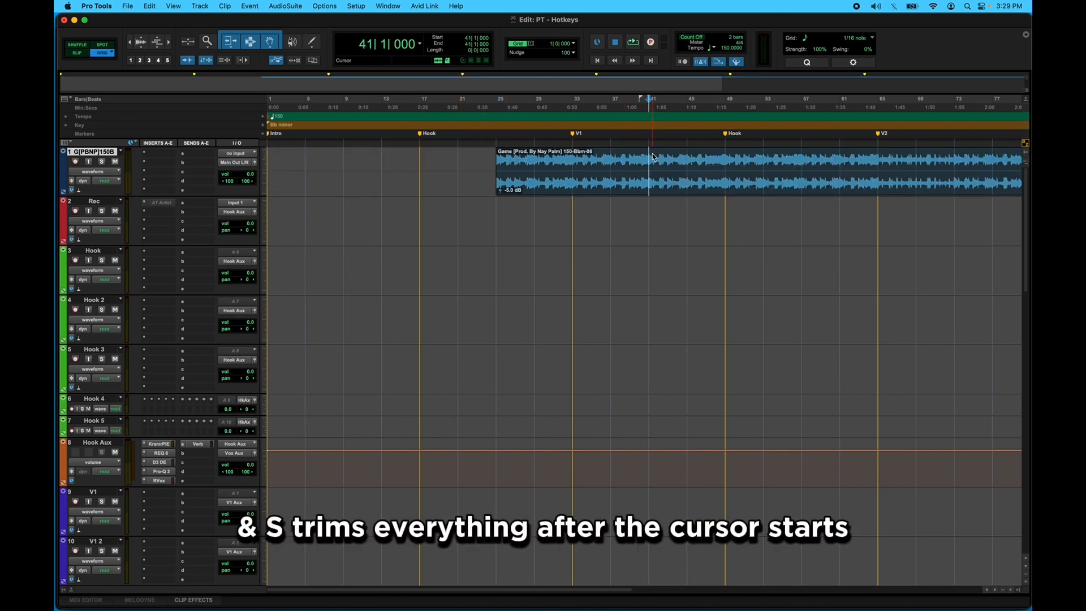
key(s)
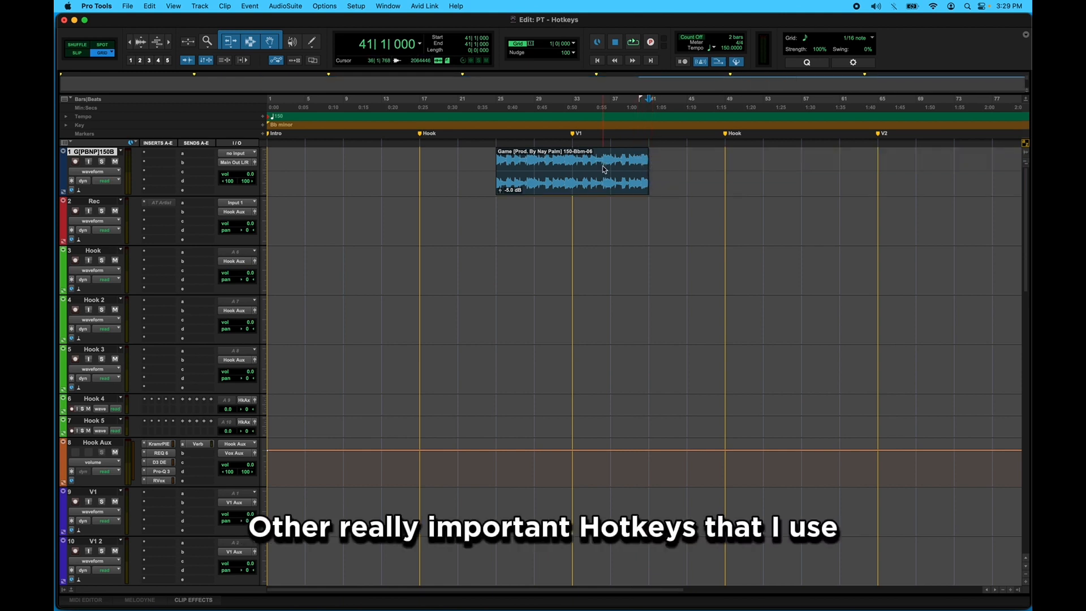
Undo the start and end trims to restore the full-length beat clip.
key(super+z)
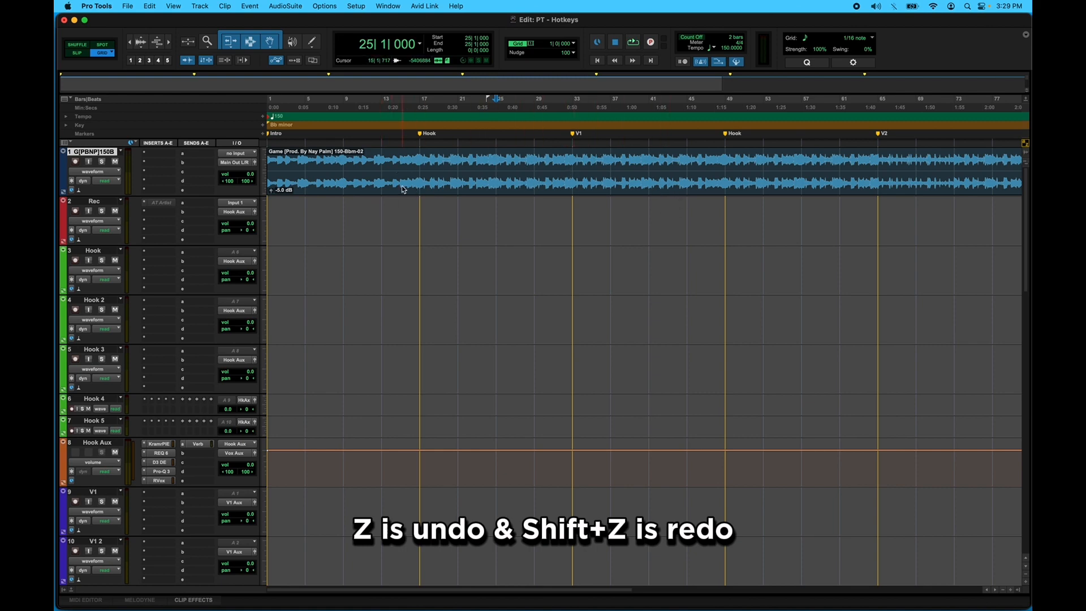
Split the beat clip at bars 21, 25, 29 and 33.
click(458, 164)
key(b)
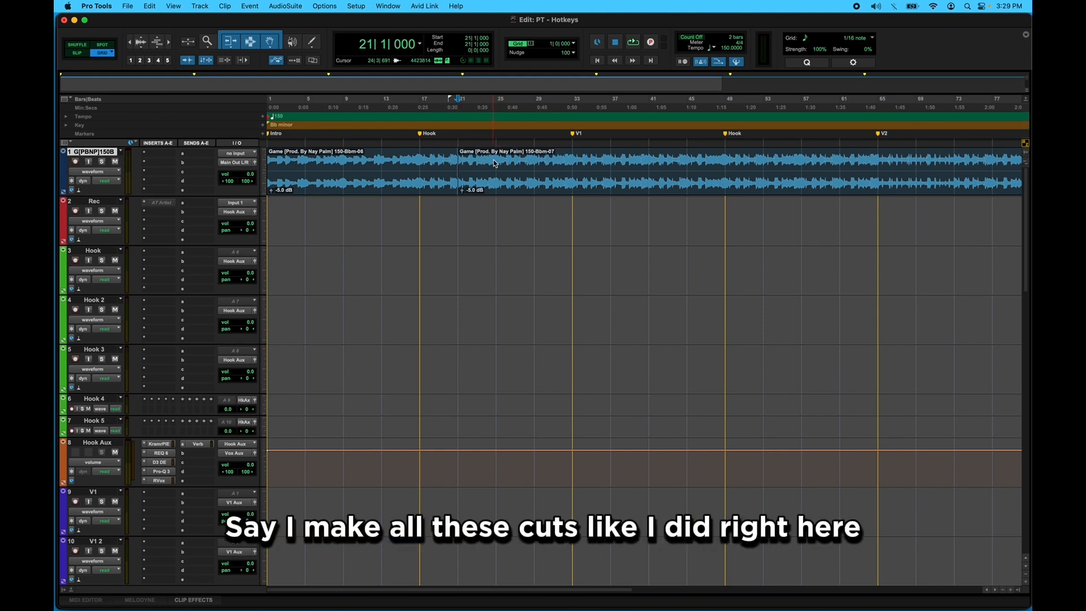
click(494, 163)
key(b)
click(536, 161)
key(b)
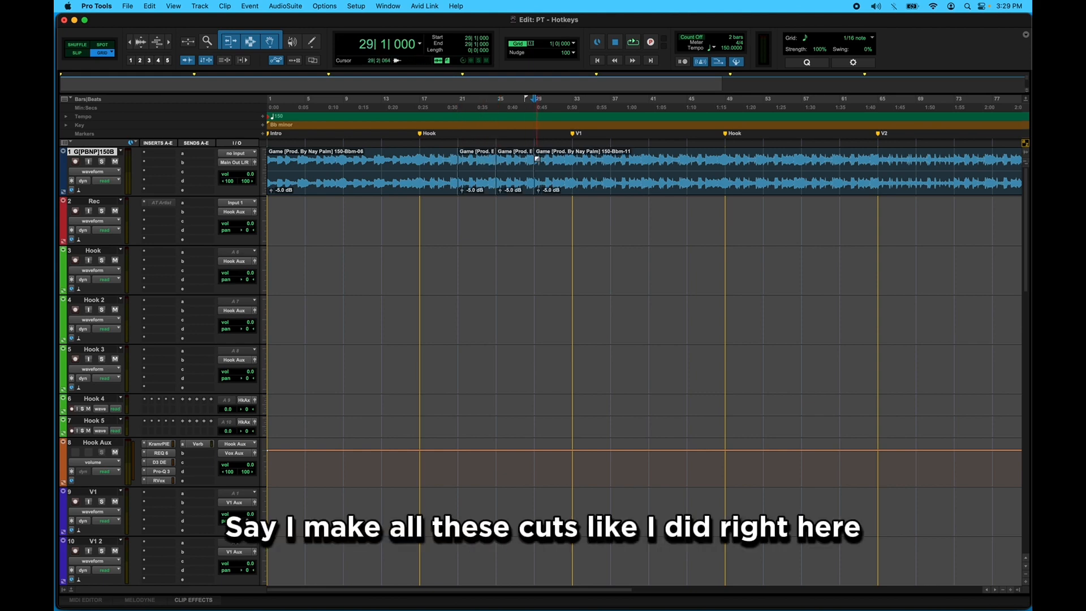
click(571, 177)
key(b)
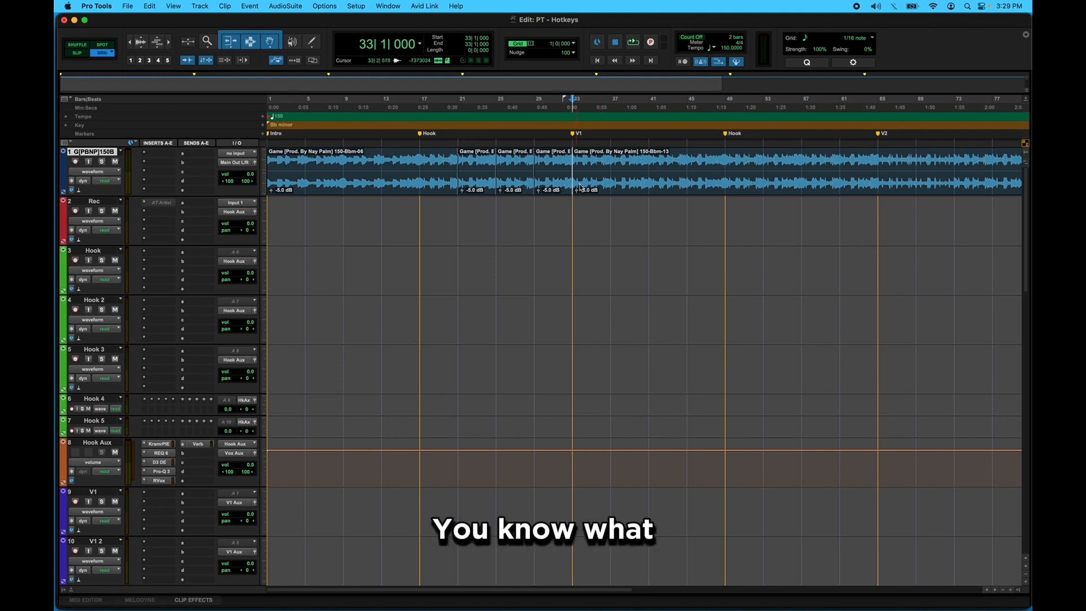
Undo all four splits, one at a time, until the beat clip is whole again.
key(super+z)
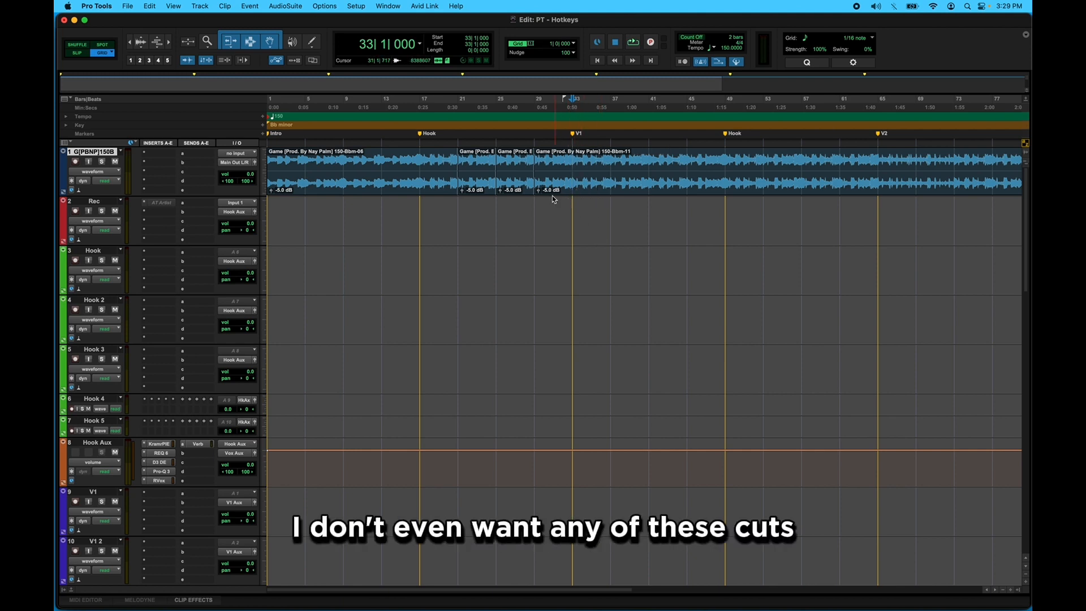
key(super+z)
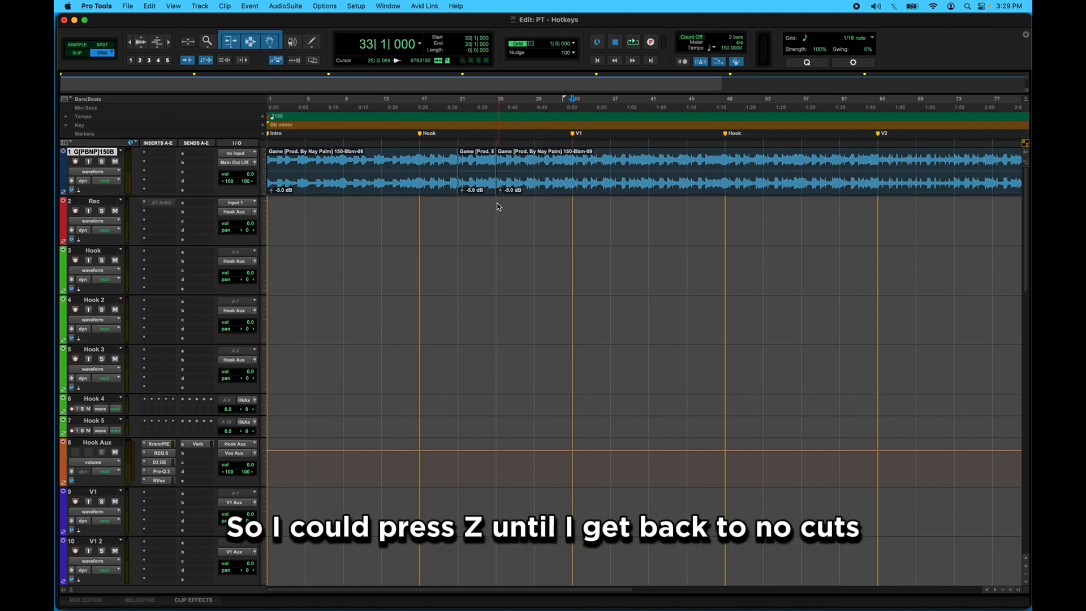
key(super+z)
key(super+z)
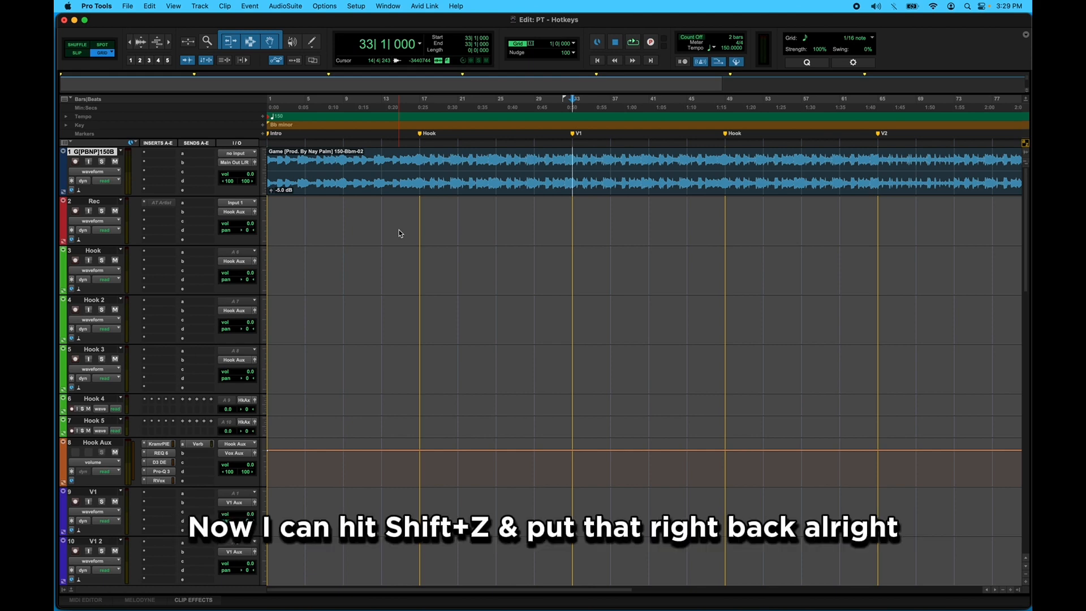
Try splitting the beat clip at bars 17 and 21, and undo the splits.
click(419, 163)
key(b)
click(458, 164)
key(b)
key(z)
click(496, 167)
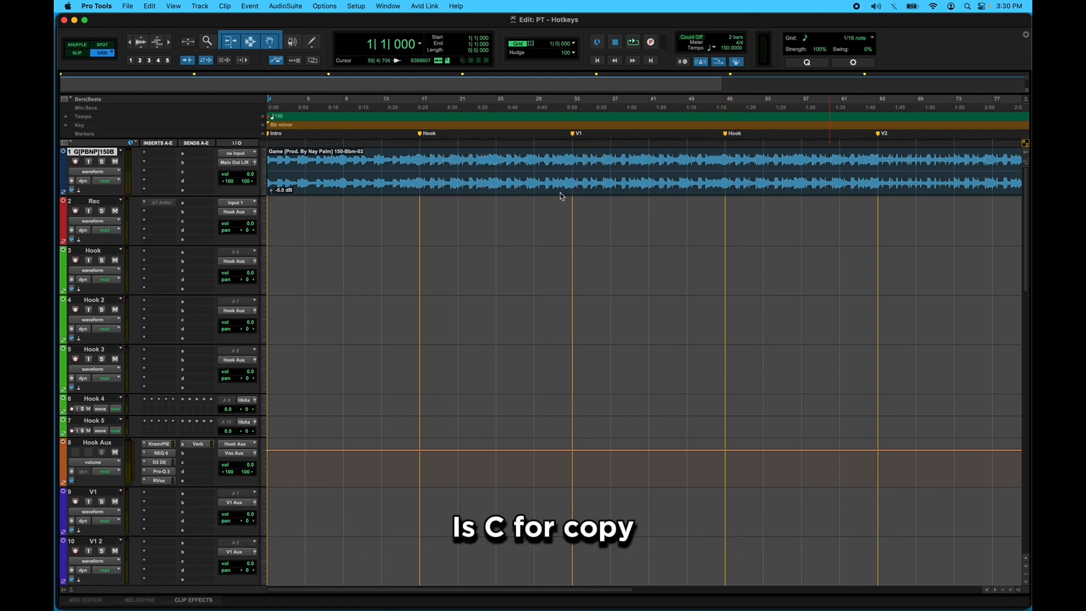
Split the beat clip at the last Hook marker, bar 81, and at the Outro marker, bar 97.
scroll(543, 198, right, 7)
scroll(543, 199, down, 2)
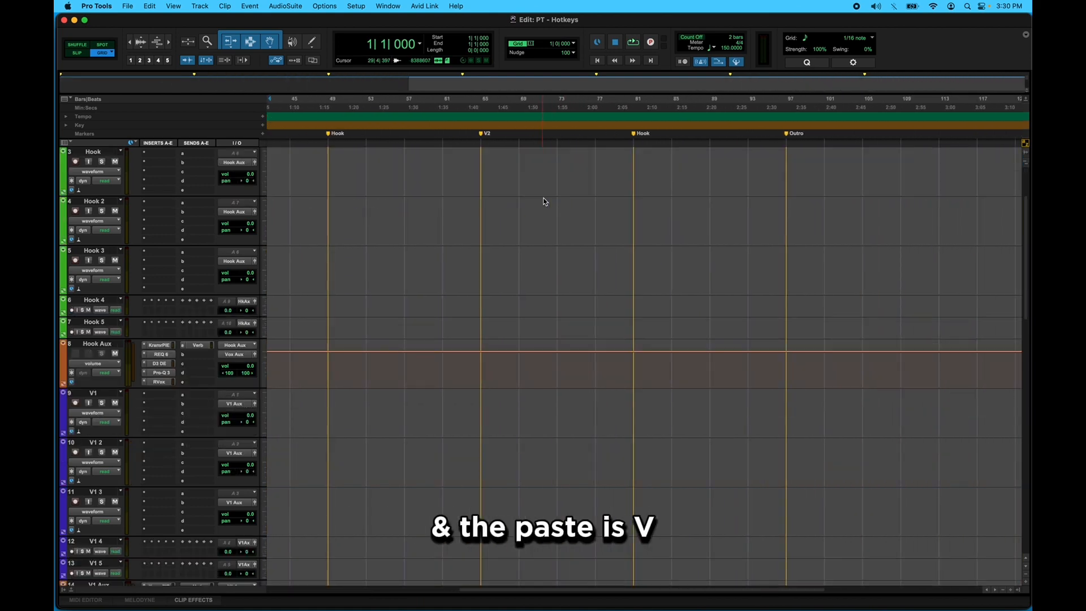
scroll(543, 199, up, 2)
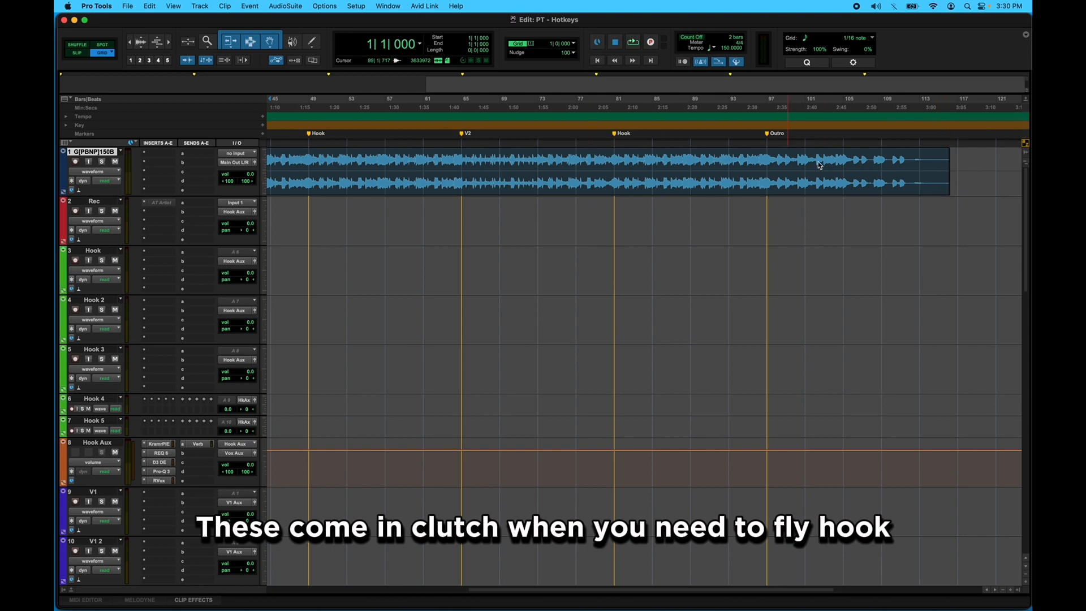
click(616, 160)
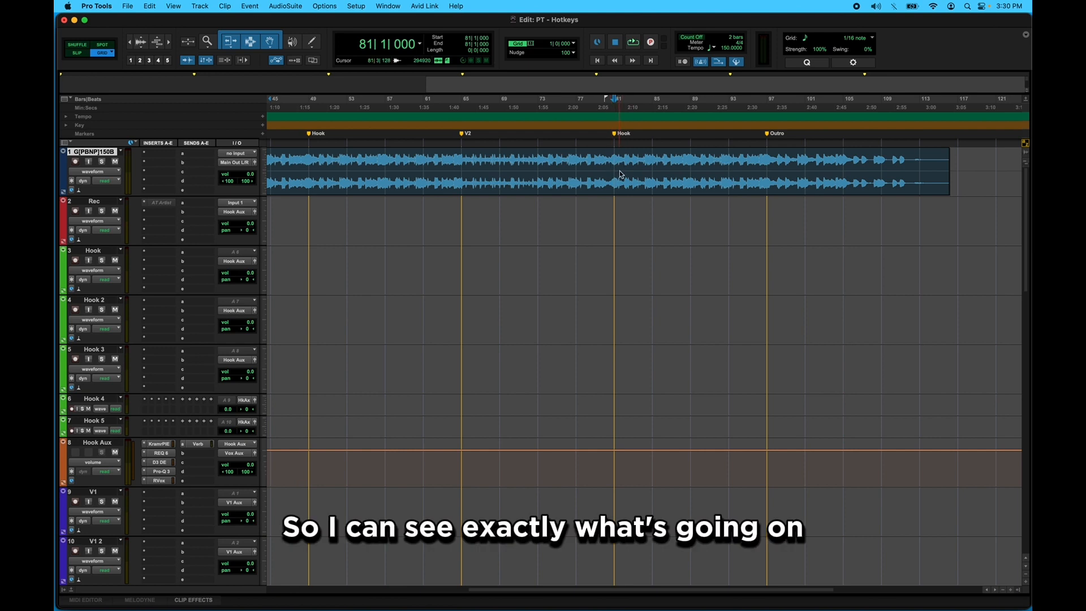
key(super+e)
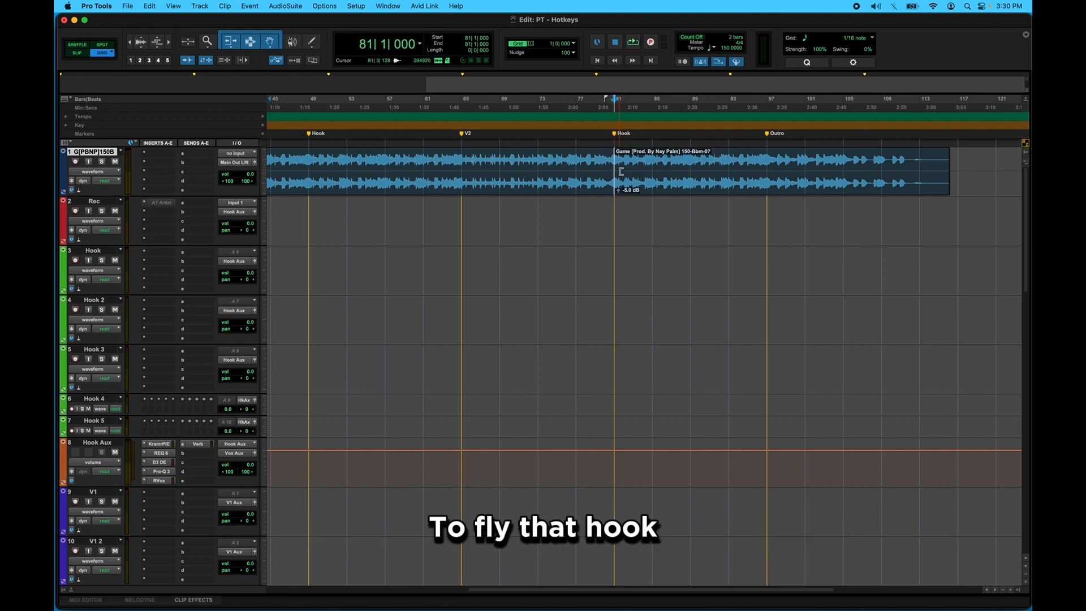
click(768, 164)
key(b)
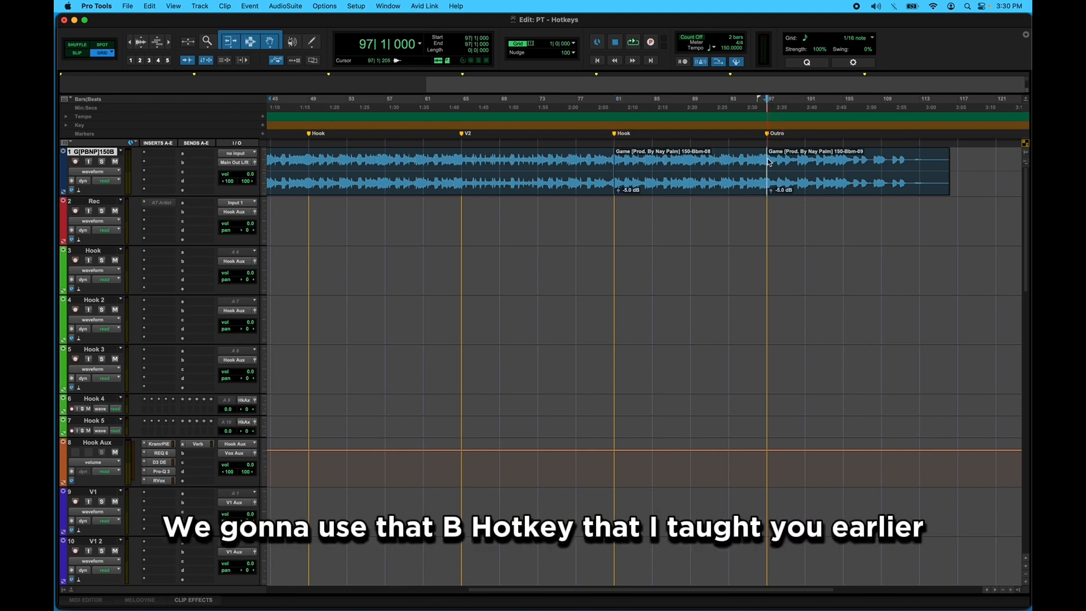
Copy the hook clip between bars 81 and 97 and paste it over the outro clip at bar 97.
click(698, 185)
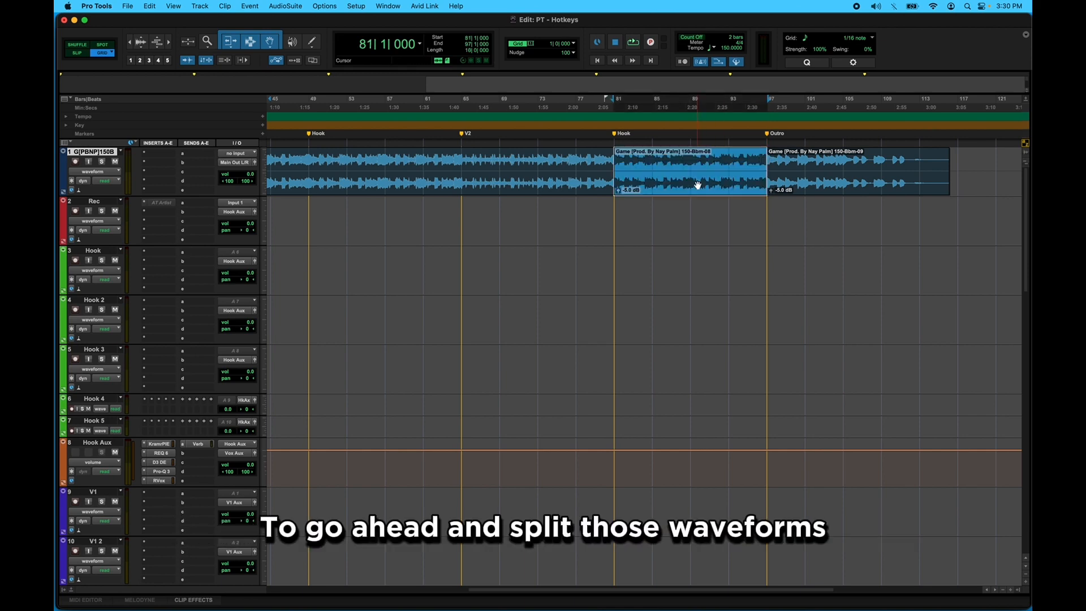
click(801, 182)
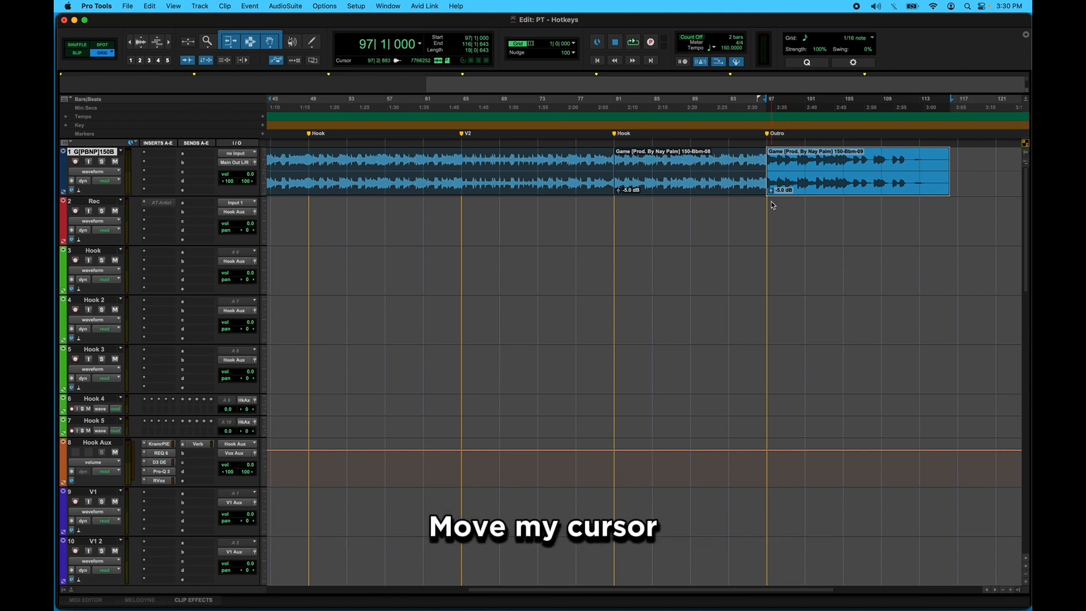
key(super+v)
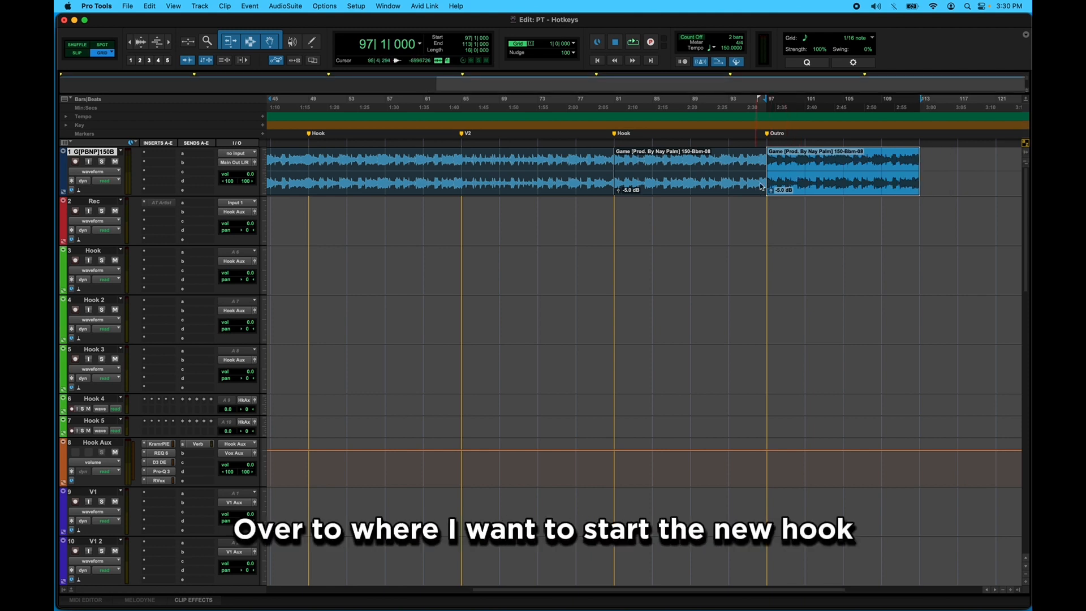
Extend the end of the pasted hook clip to the end of its source audio, at about bar 132.
scroll(780, 182, right, 3)
scroll(838, 179, right, 4)
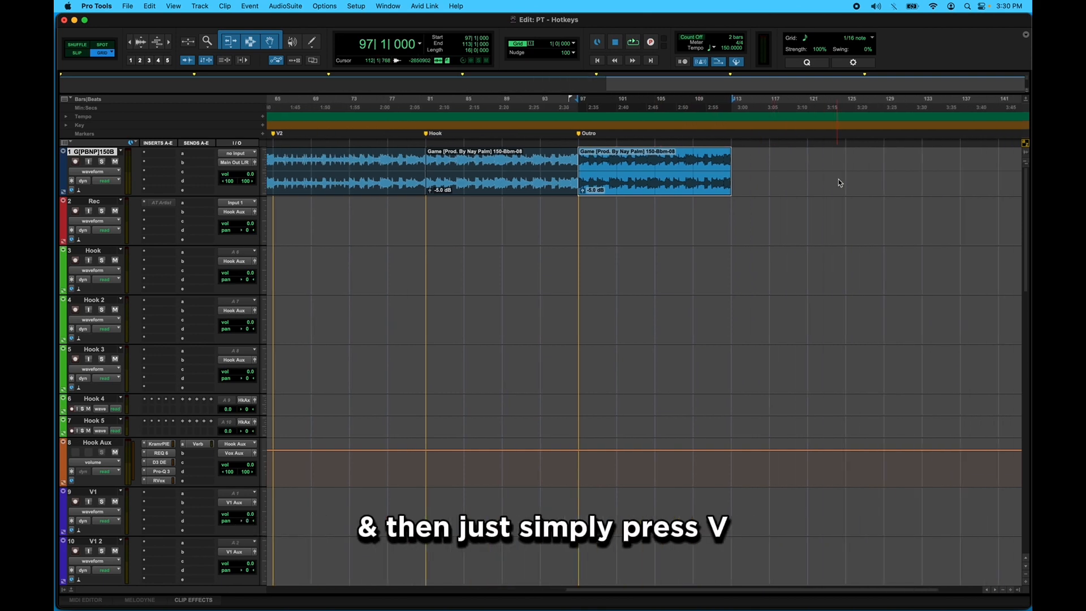
click(740, 171)
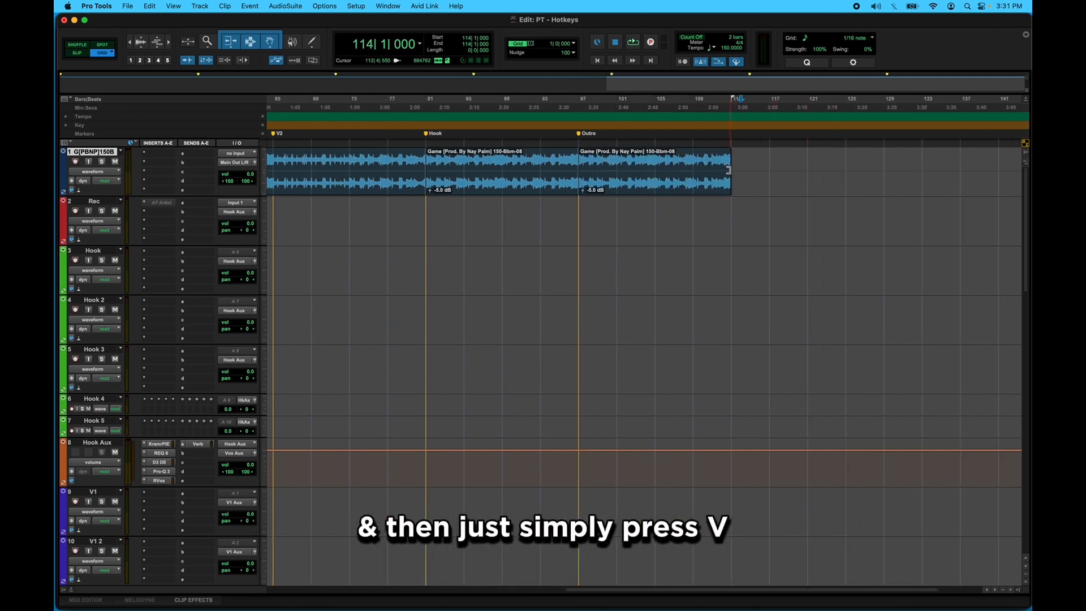
drag(731, 170, 972, 199)
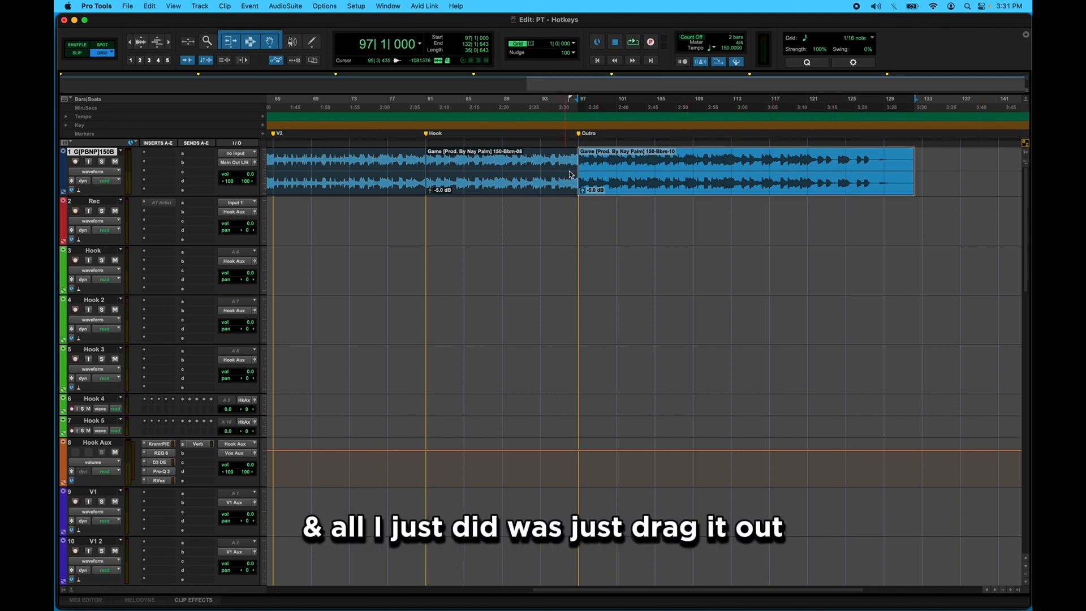
click(559, 203)
scroll(611, 181, left, 3)
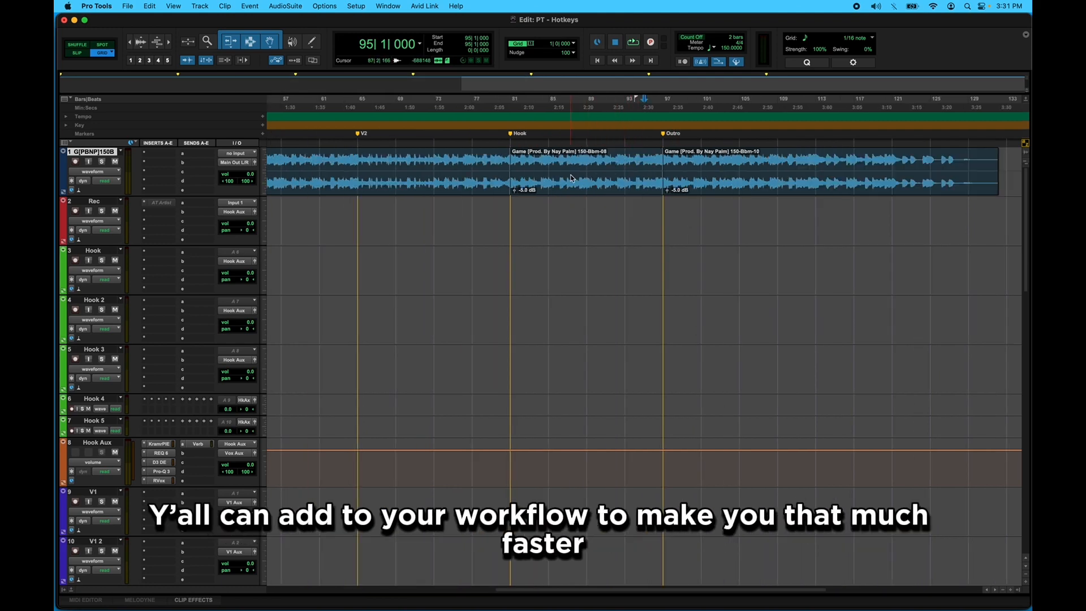
click(623, 205)
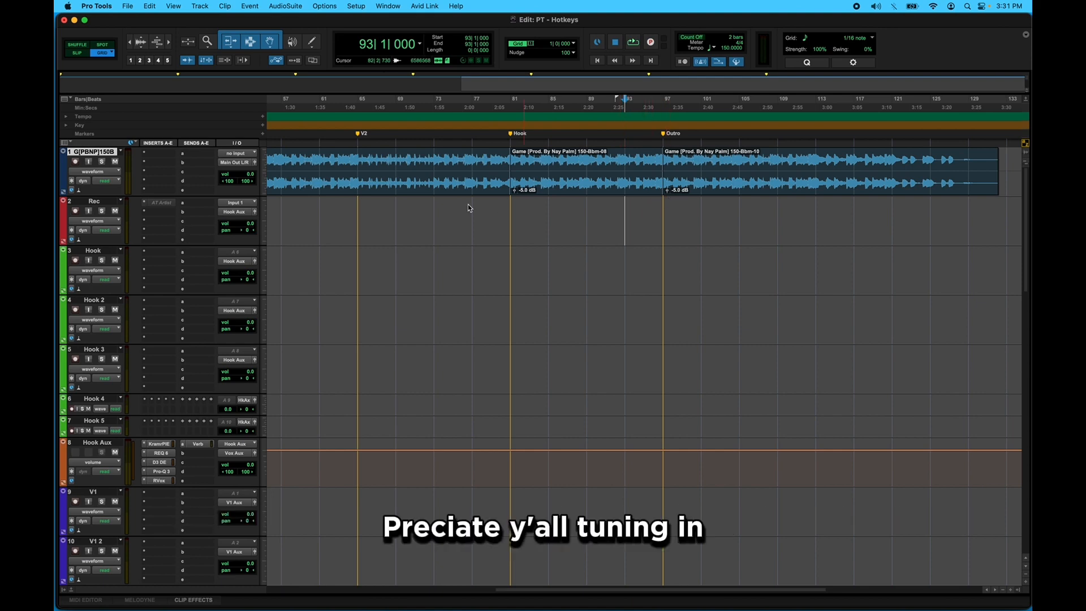